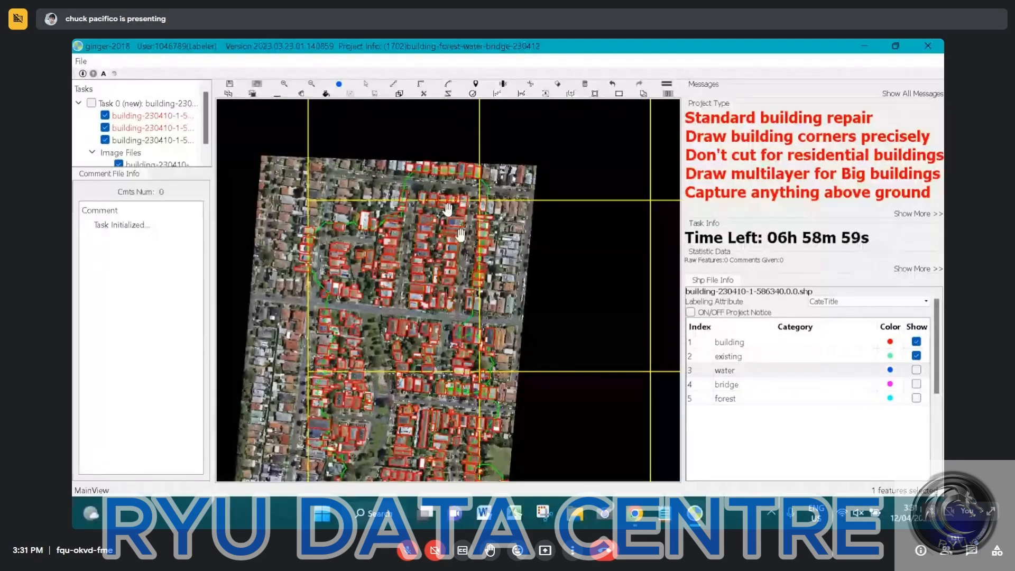
- Trace a back-and-forth line through all four rows of the yellow task grid, starting at the northern row
left_click_drag(460, 234, 463, 183)
scroll(464, 188, "down", 3)
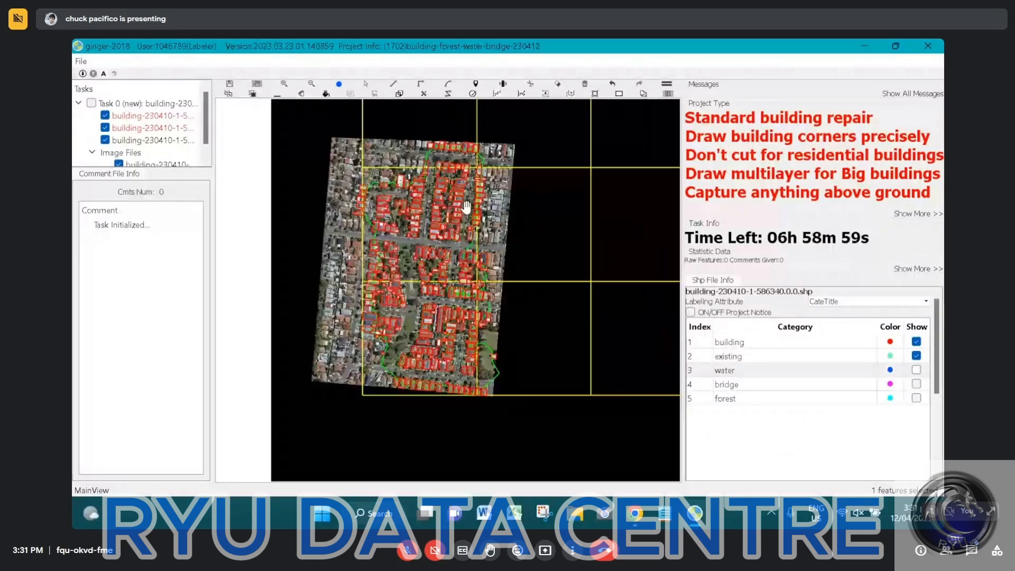
key("Escape")
key("d")
left_click(338, 195)
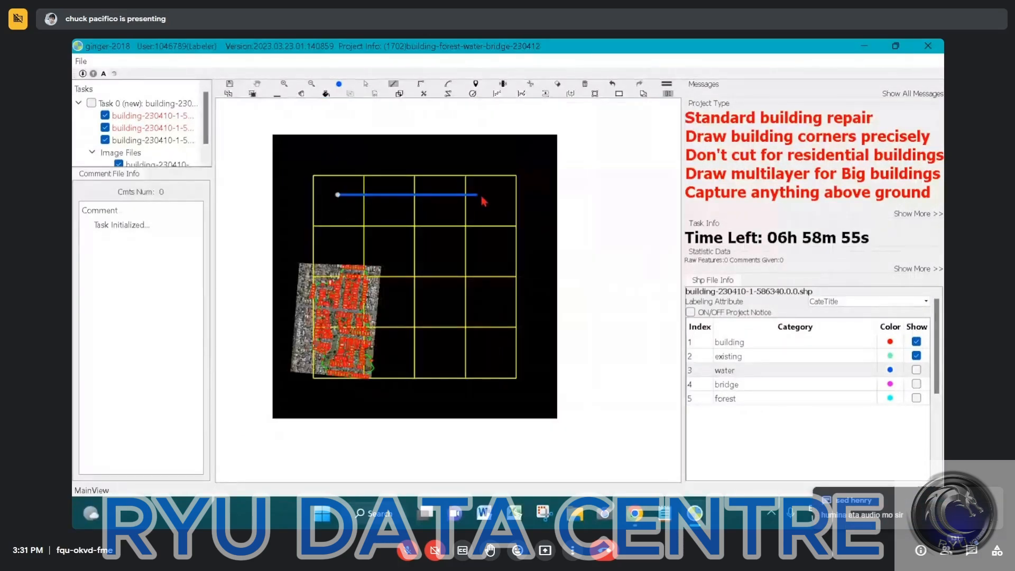
left_click(484, 194)
left_click(482, 245)
left_click(338, 240)
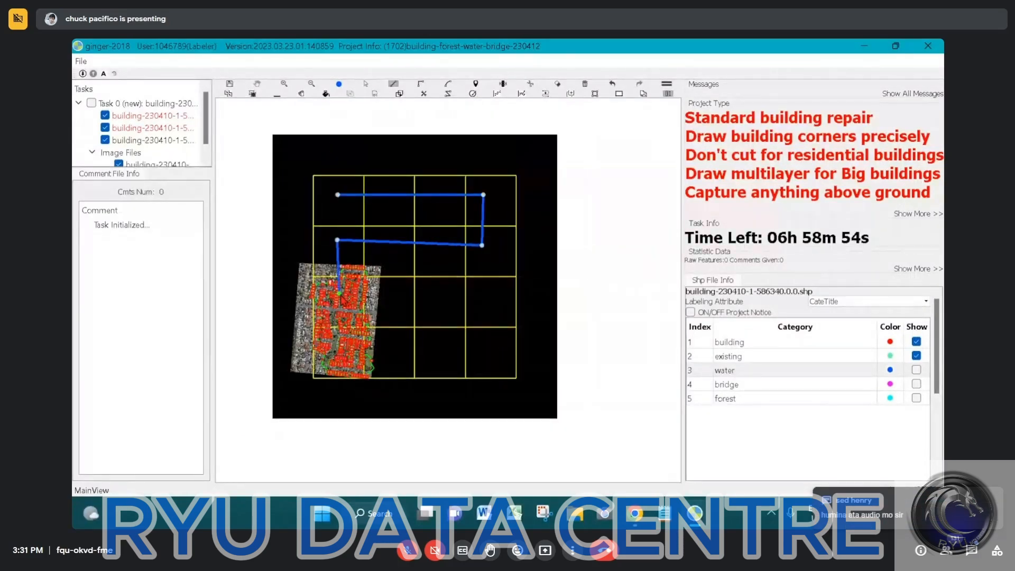
left_click(337, 305)
left_click(490, 305)
left_click(494, 356)
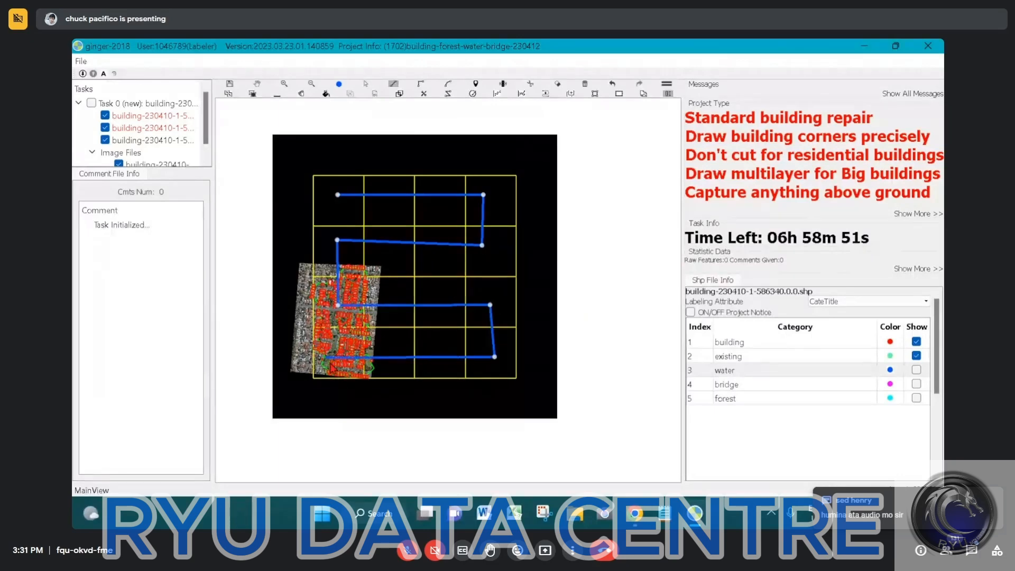
left_click(328, 357)
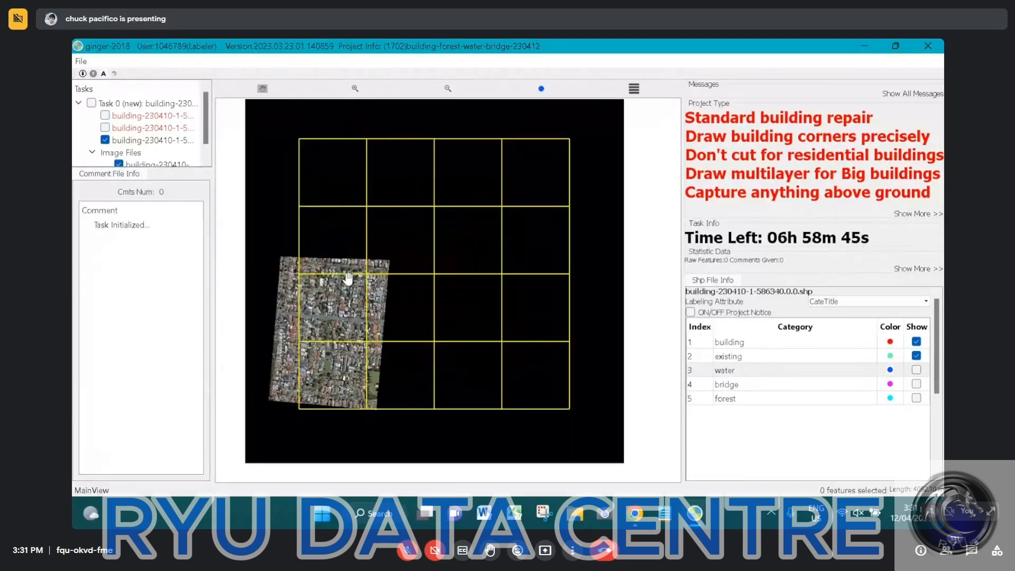
- Trace a back-and-forth line over the labelled imagery block, from its north edge down to its southern part, and discard it
scroll(348, 278, "up", 6)
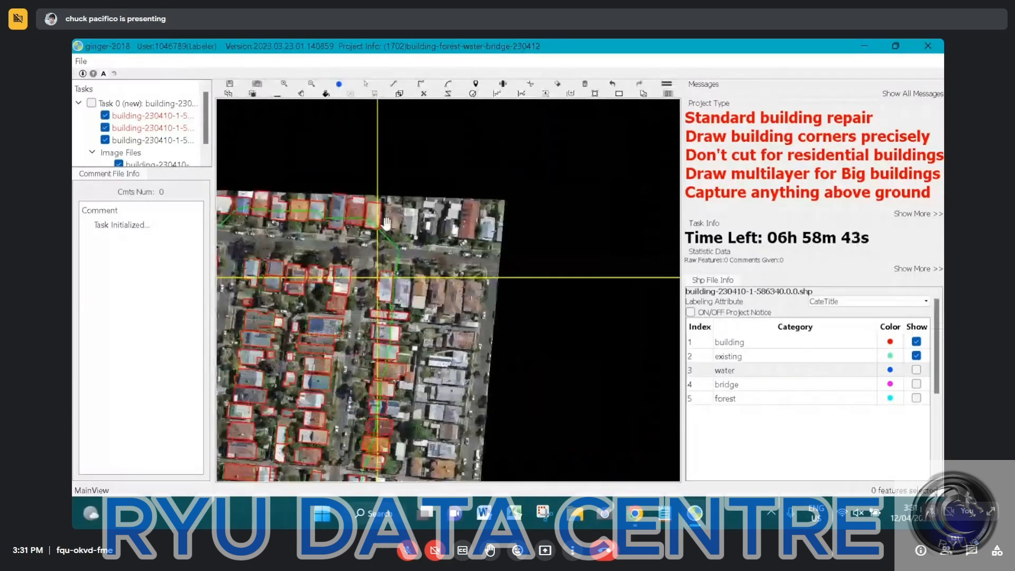
left_click_drag(378, 217, 458, 294)
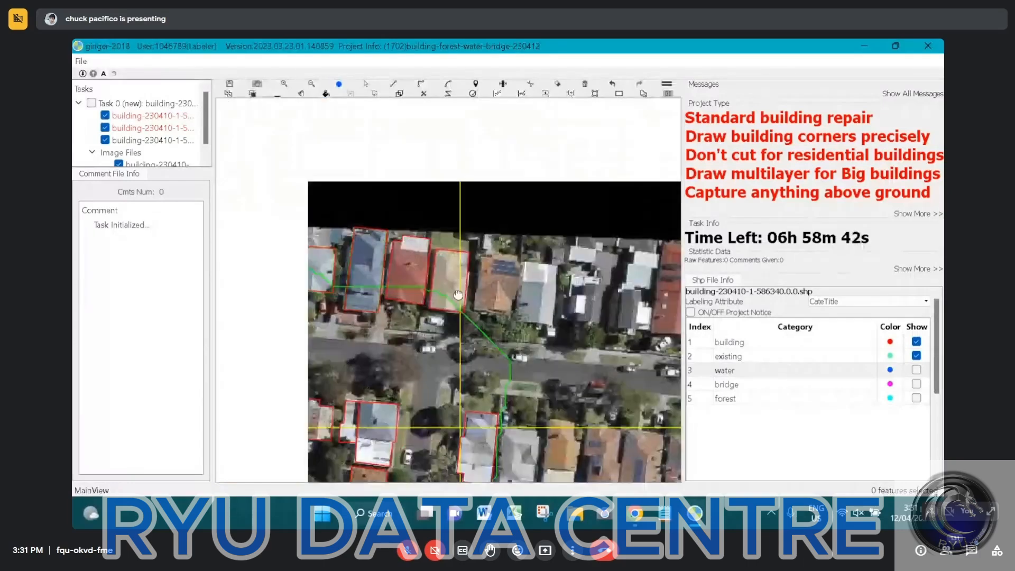
scroll(458, 295, "down", 6)
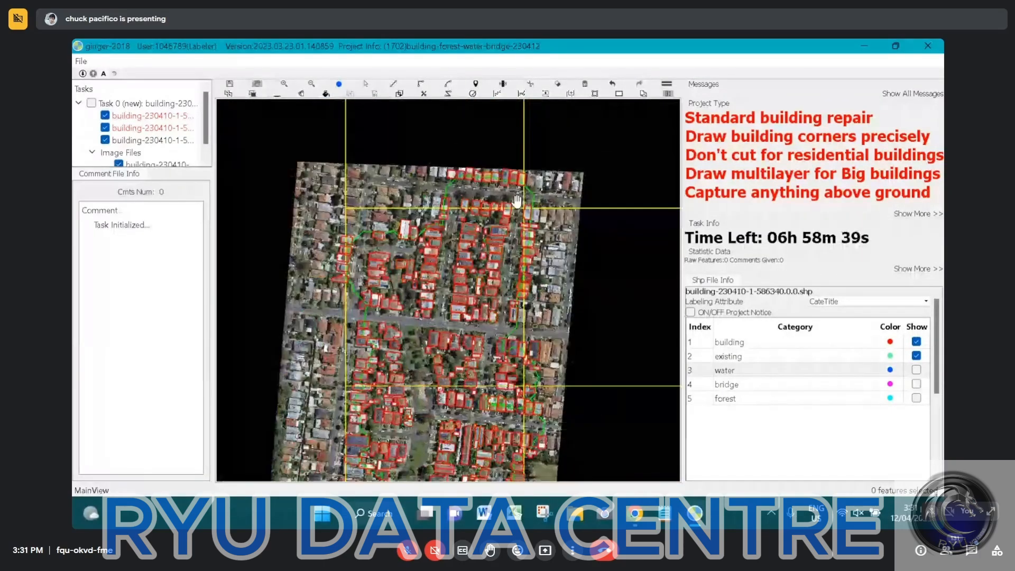
scroll(517, 201, "down", 1)
key("l")
left_click(428, 148)
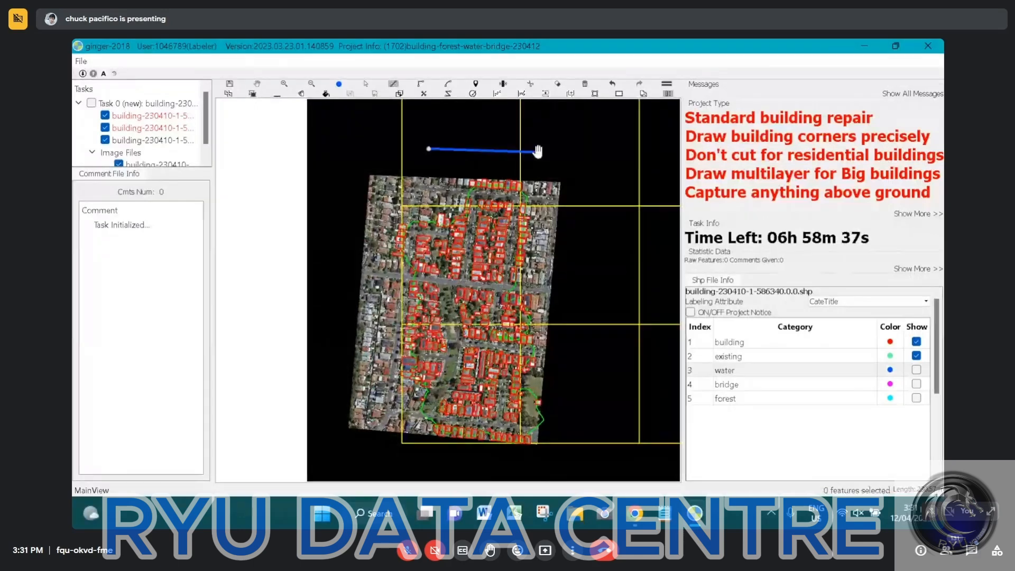
left_click(576, 156)
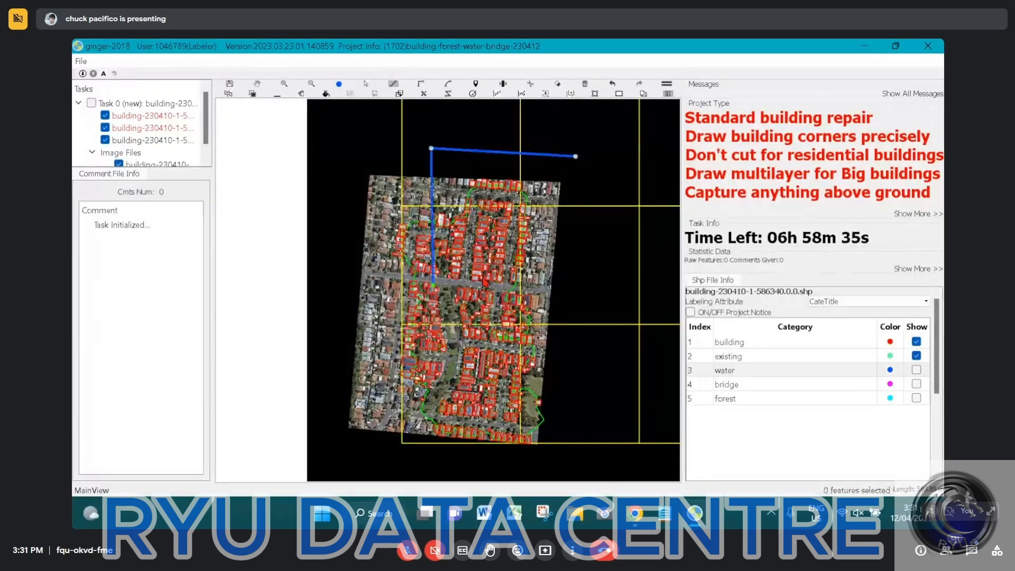
left_click(593, 275)
left_click(594, 400)
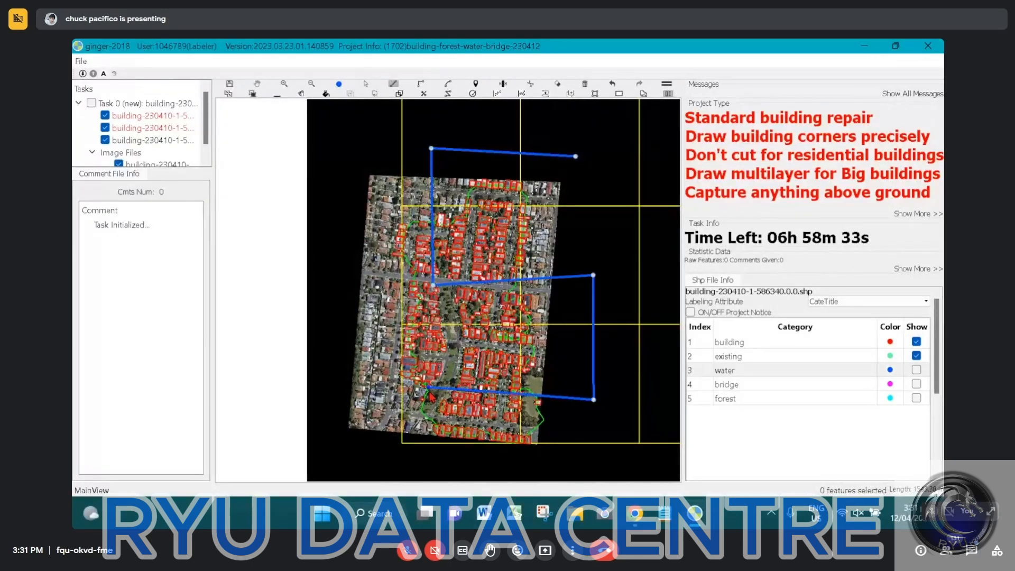
left_click(428, 389)
key("Escape")
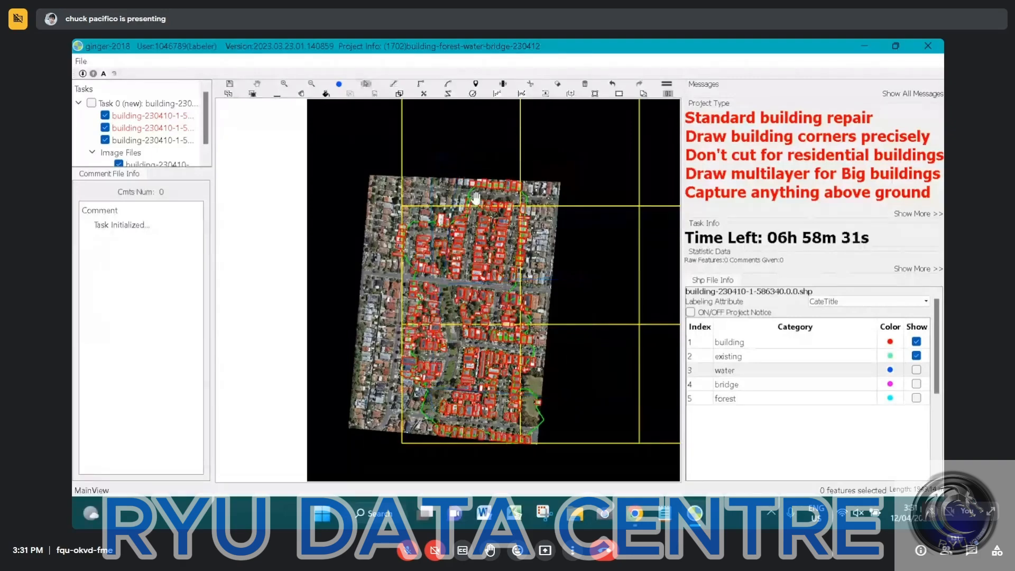
- Examine the building outlines across the imagery block, including the southern streets and the northernmost row of houses up close
scroll(476, 198, "up", 1)
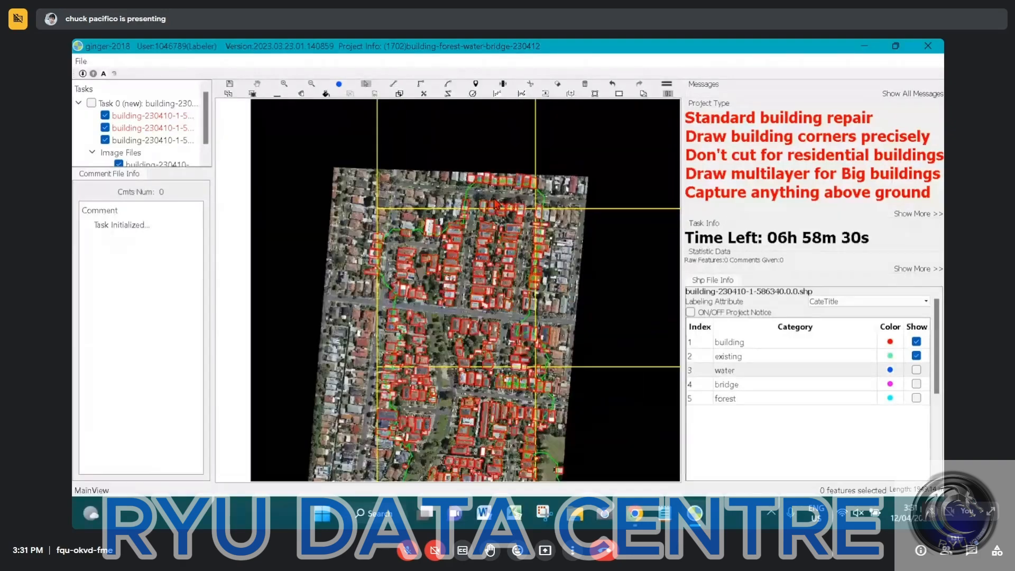
scroll(496, 204, "up", 2)
left_click_drag(466, 449, 494, 161)
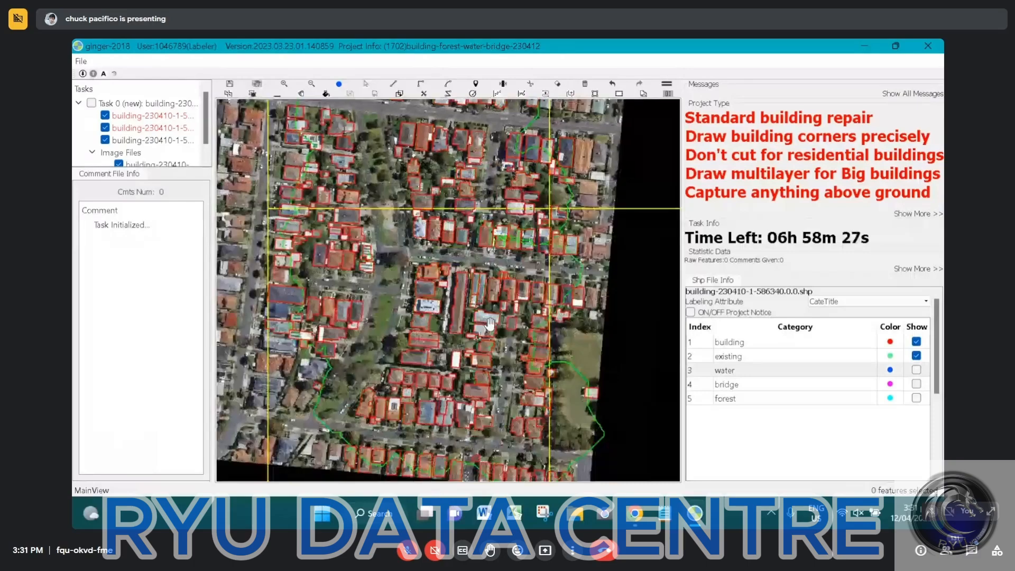
left_click_drag(465, 353, 347, 433)
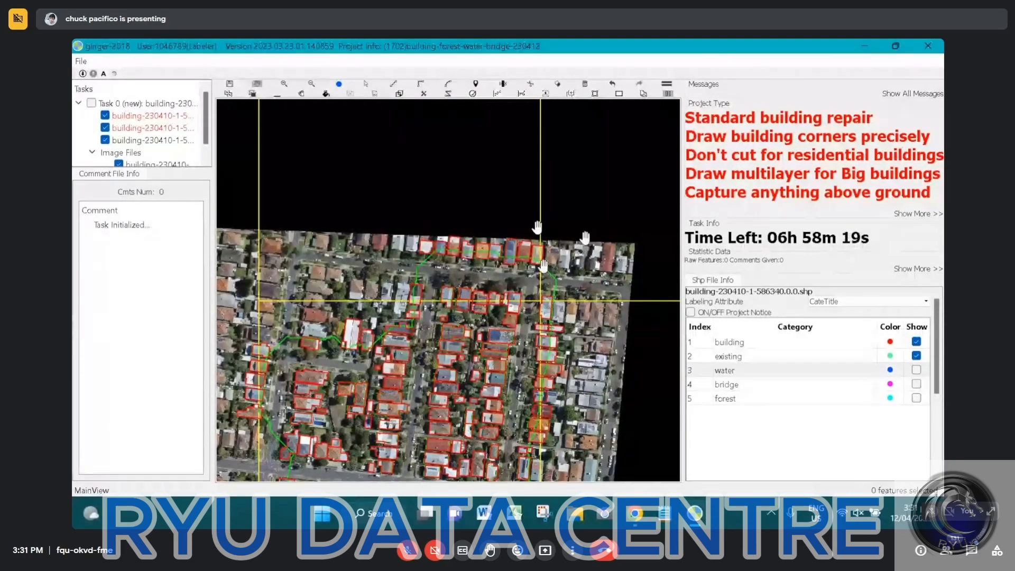
scroll(537, 228, "down", 2)
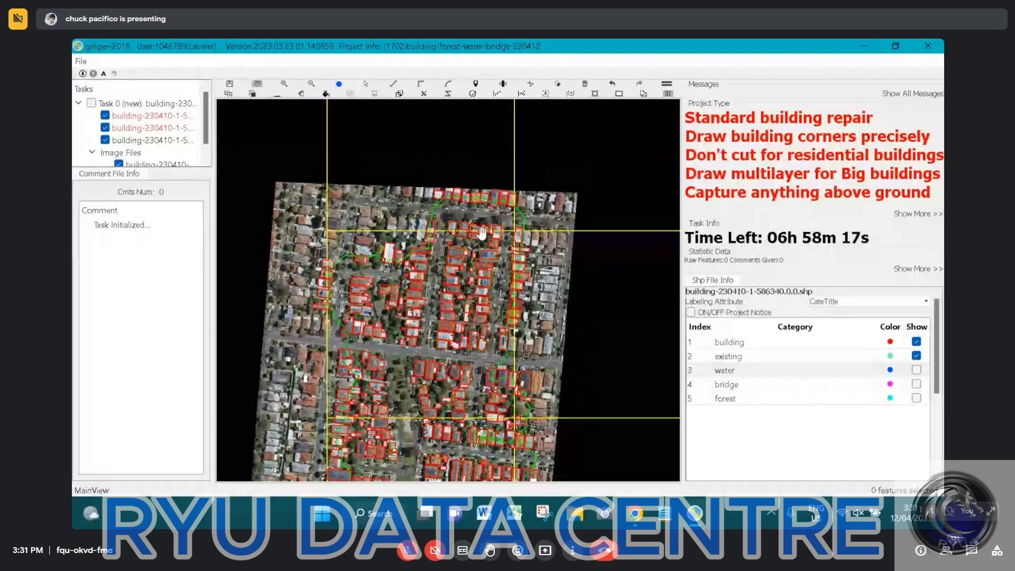
left_click_drag(601, 174, 531, 181)
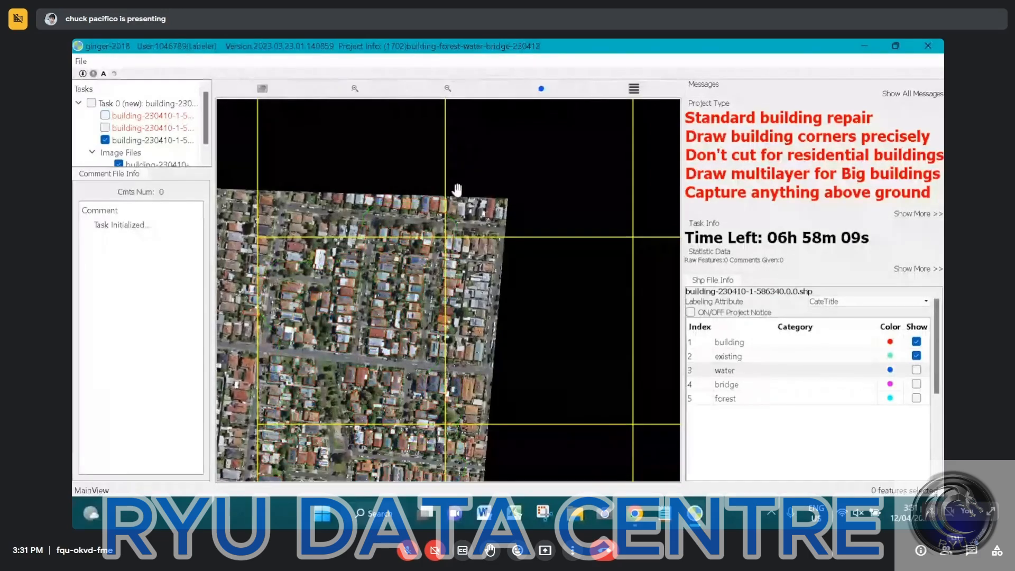
scroll(427, 229, "up", 5)
left_click_drag(326, 183, 444, 201)
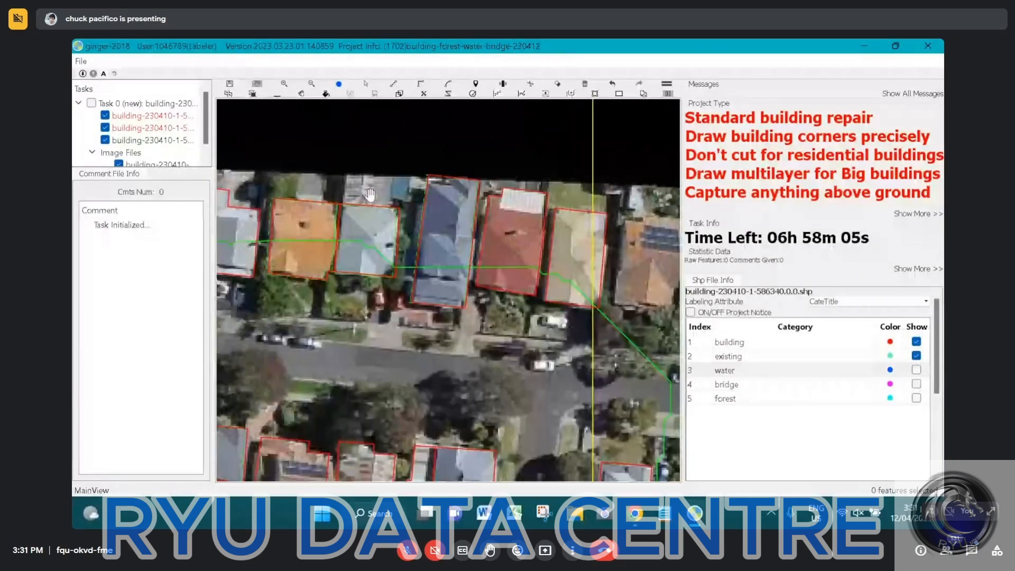
left_click_drag(373, 215, 437, 207)
scroll(438, 208, "down", 3)
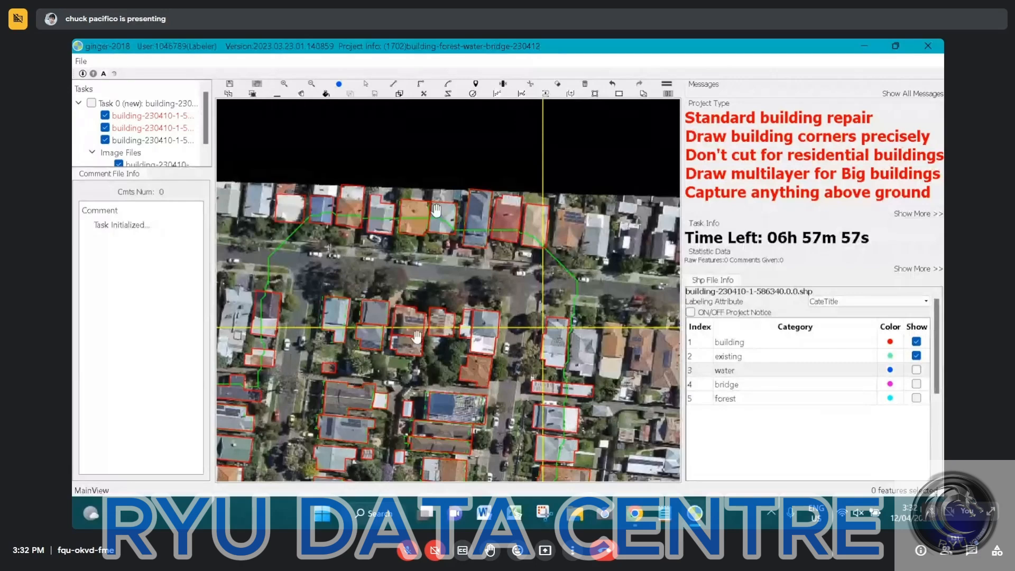
left_click_drag(416, 336, 456, 221)
scroll(455, 221, "down", 2)
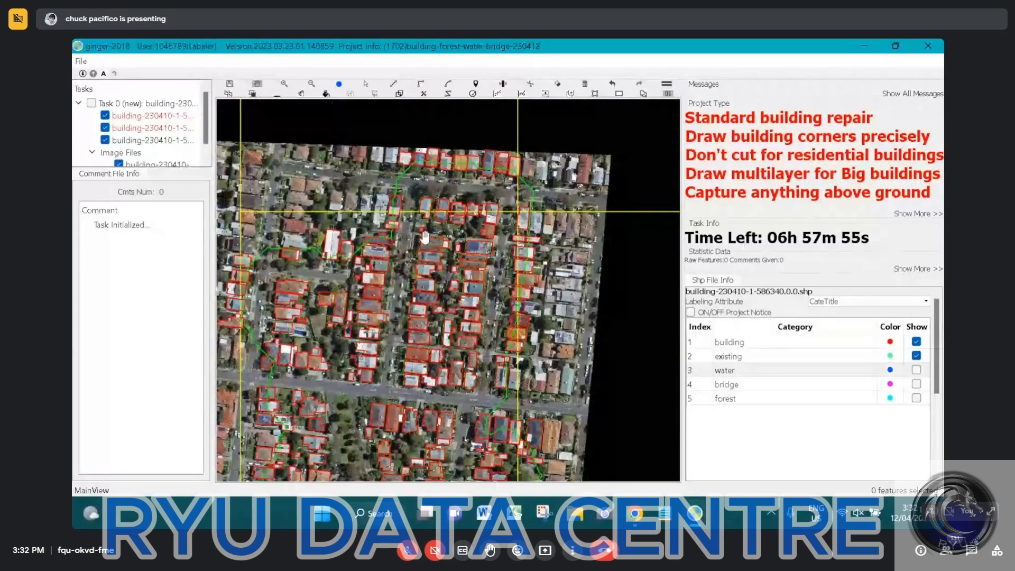
scroll(427, 191, "down", 2)
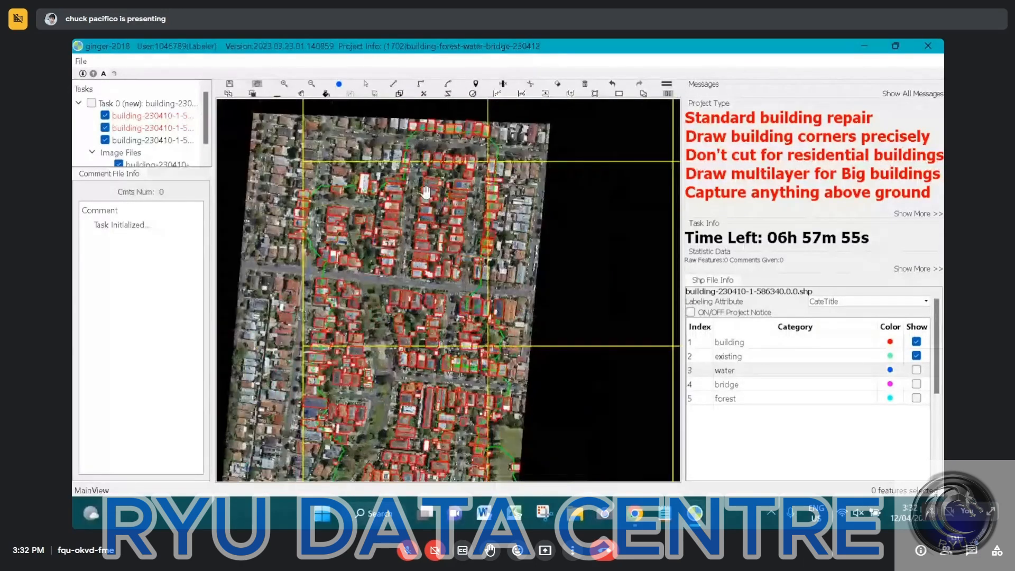
- Select all features in the imagery block to check how many there are, and release the selection
scroll(426, 192, "down", 1)
key("ctrl+a")
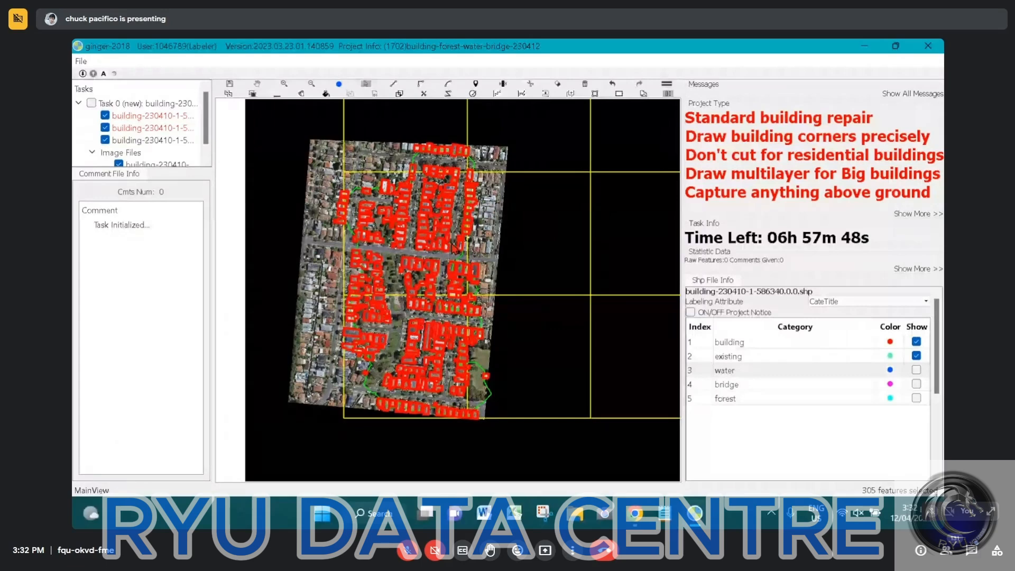
key("Escape")
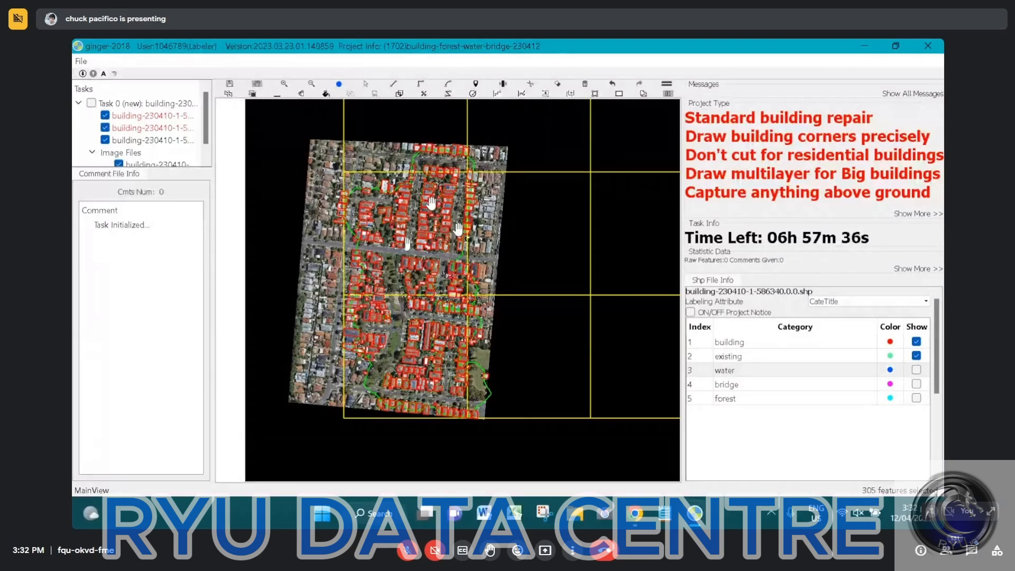
scroll(459, 229, "up", 2)
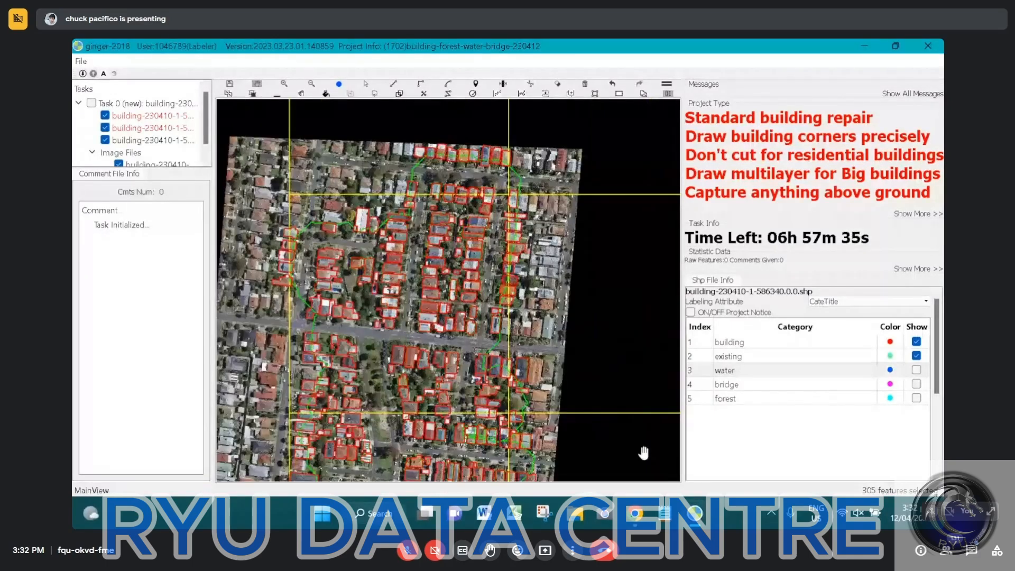
- Switch to the Ginger Management page in Chrome and limit the Time And Task Query to project 1702
left_click(637, 514)
left_click(561, 445)
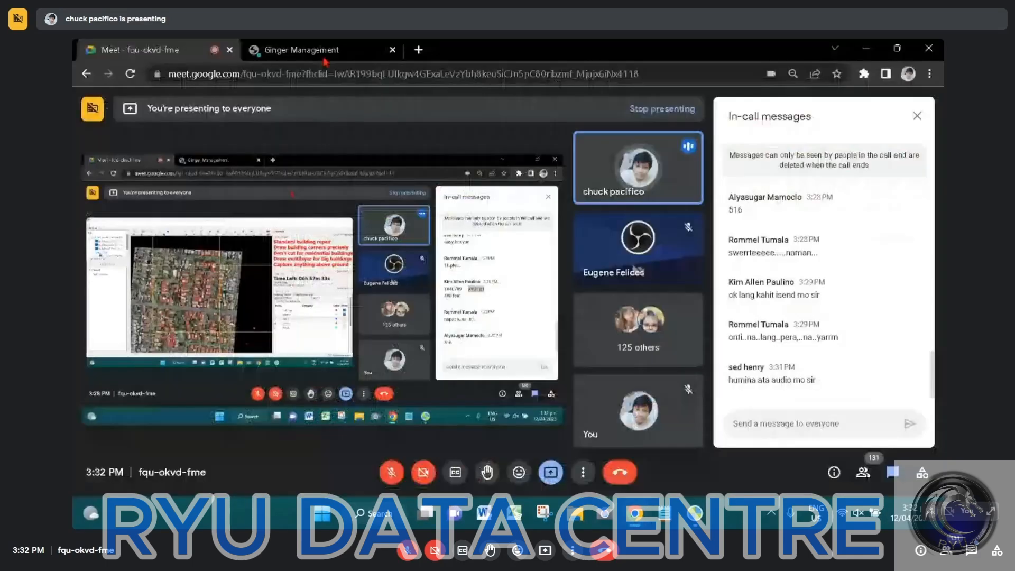
left_click(301, 49)
left_click(628, 152)
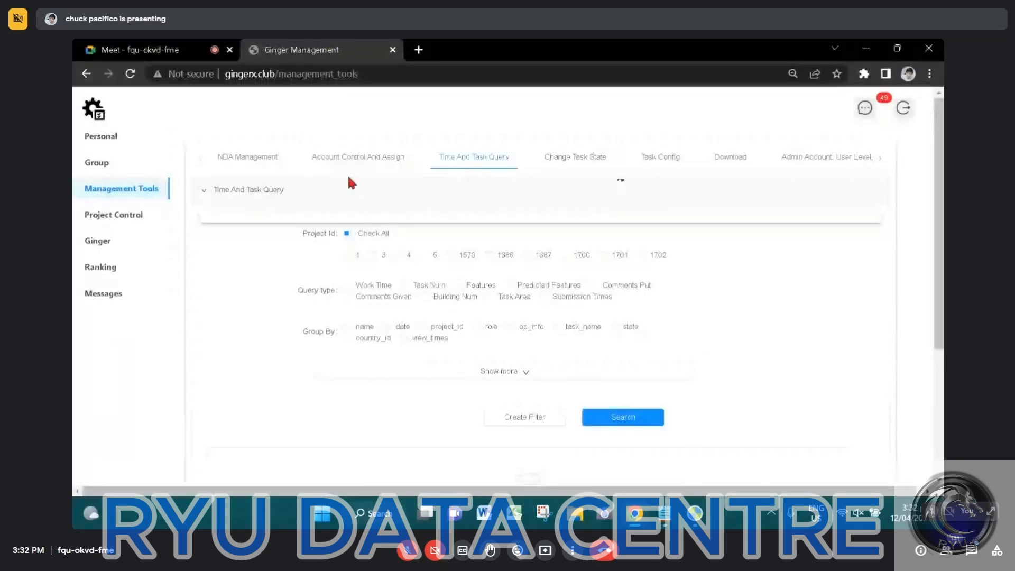
- Query Work Time, Task Num, Features and Comments Given, grouped by name and role
left_click(367, 288)
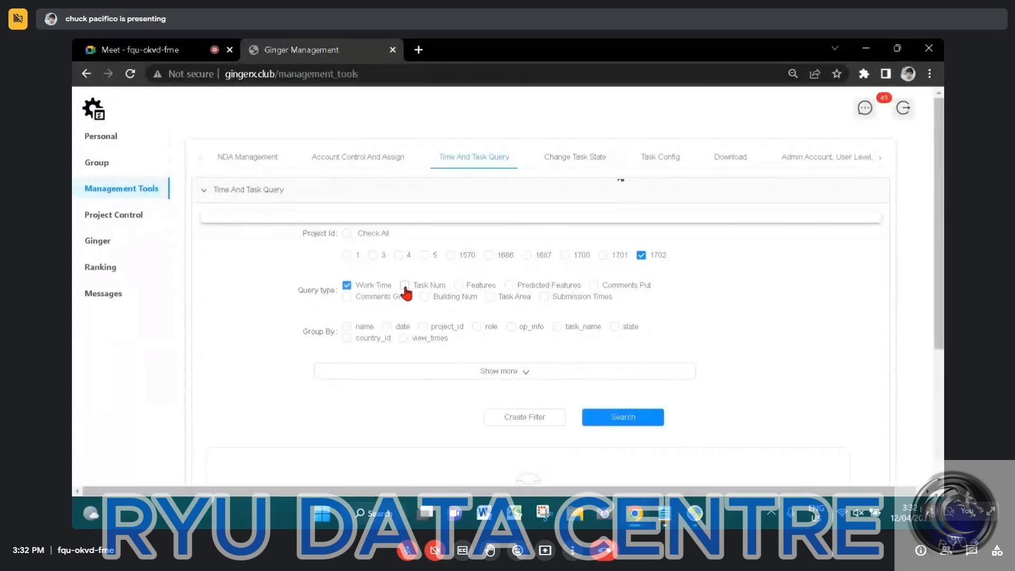
left_click(407, 288)
left_click(478, 289)
left_click(387, 298)
left_click(365, 328)
left_click(492, 327)
- Expand the query options, restrict the role to Checker, enable the CSV download and run the search
left_click(520, 421)
scroll(532, 412, "down", 10)
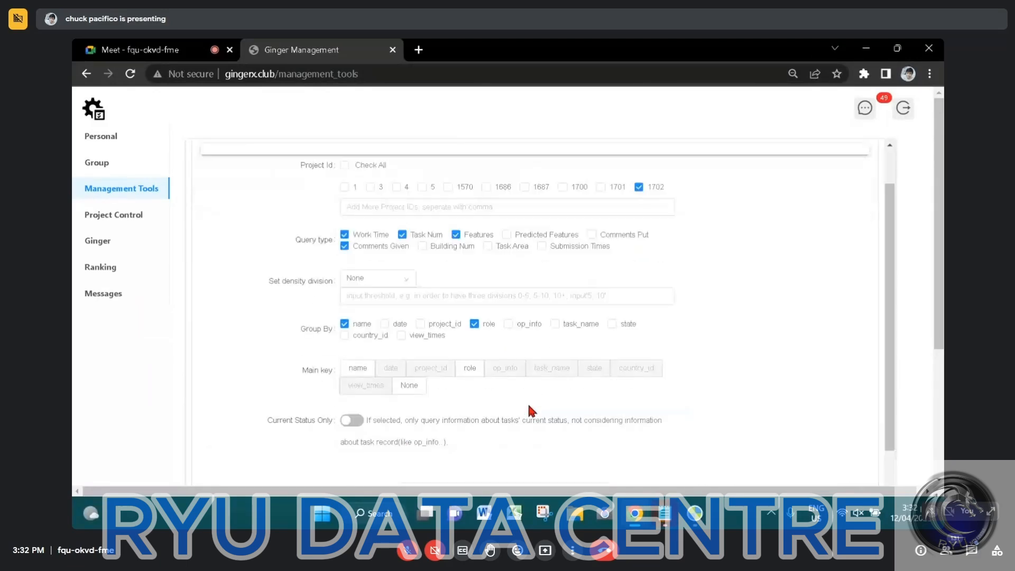
left_click(405, 237)
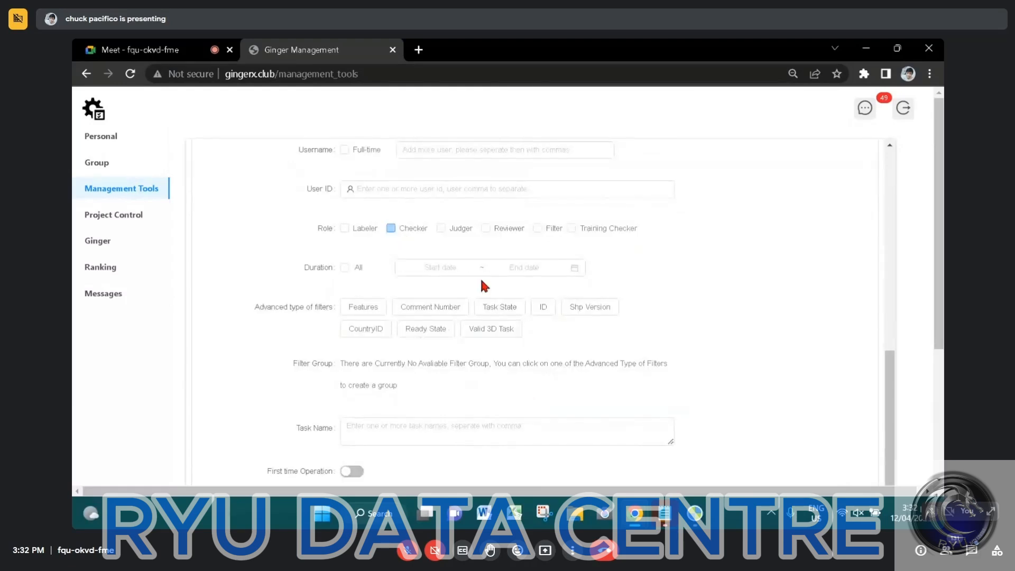
scroll(385, 333, "down", 3)
left_click(361, 331)
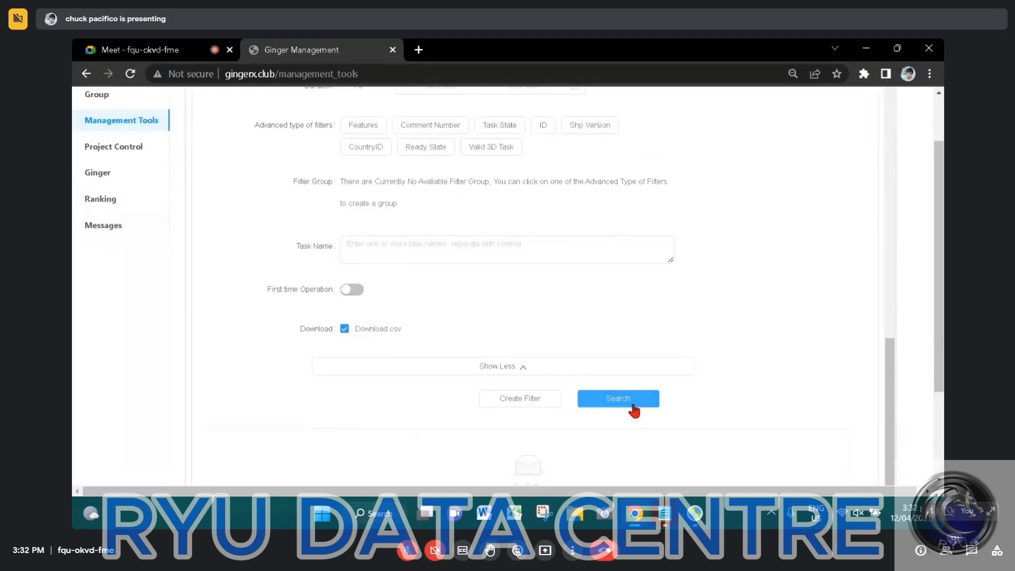
left_click(632, 409)
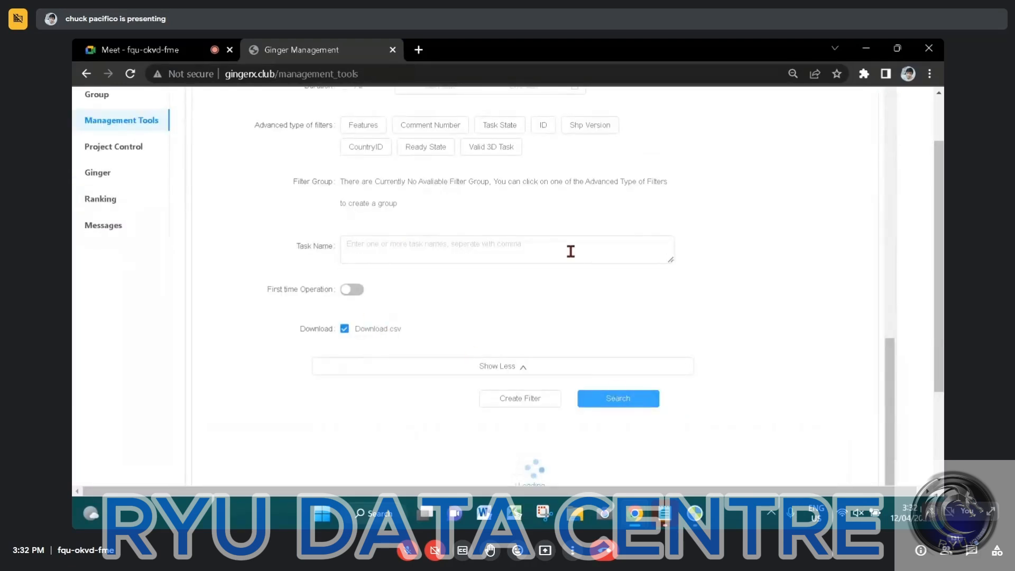
left_click(869, 49)
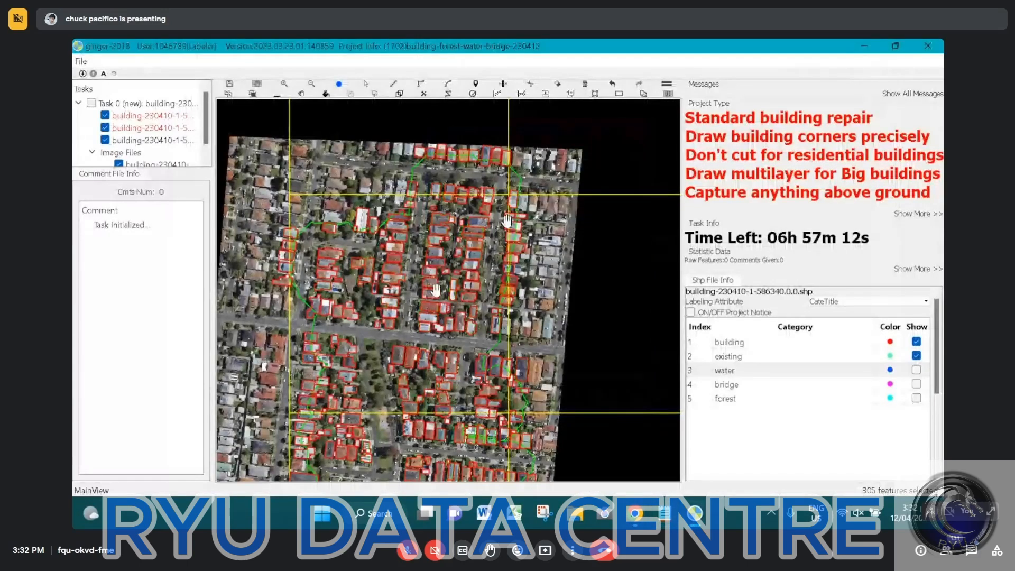
left_click_drag(450, 214, 455, 252)
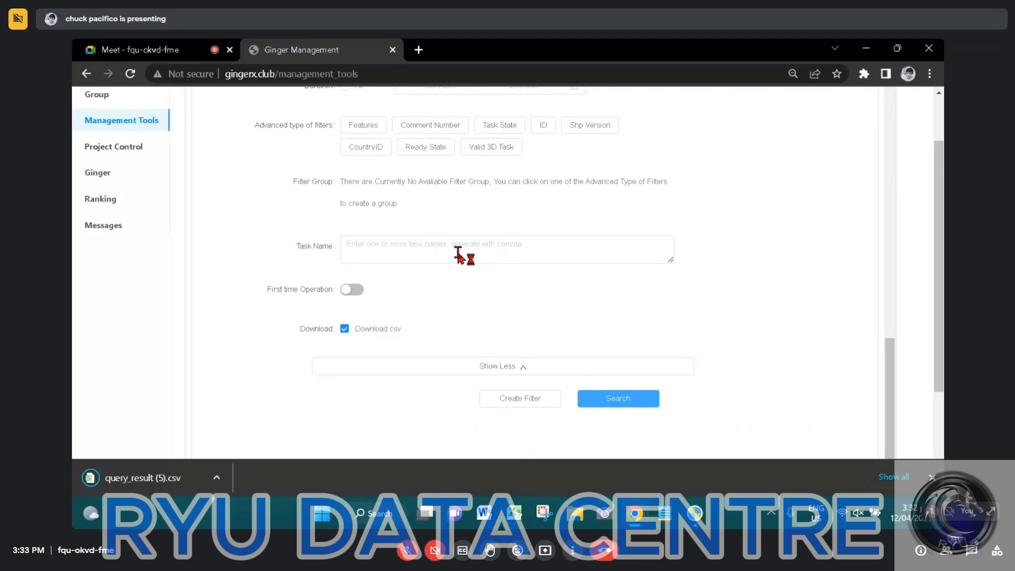
- Turn off always opening files of this type for the downloaded query_result (5).csv
left_click(217, 478)
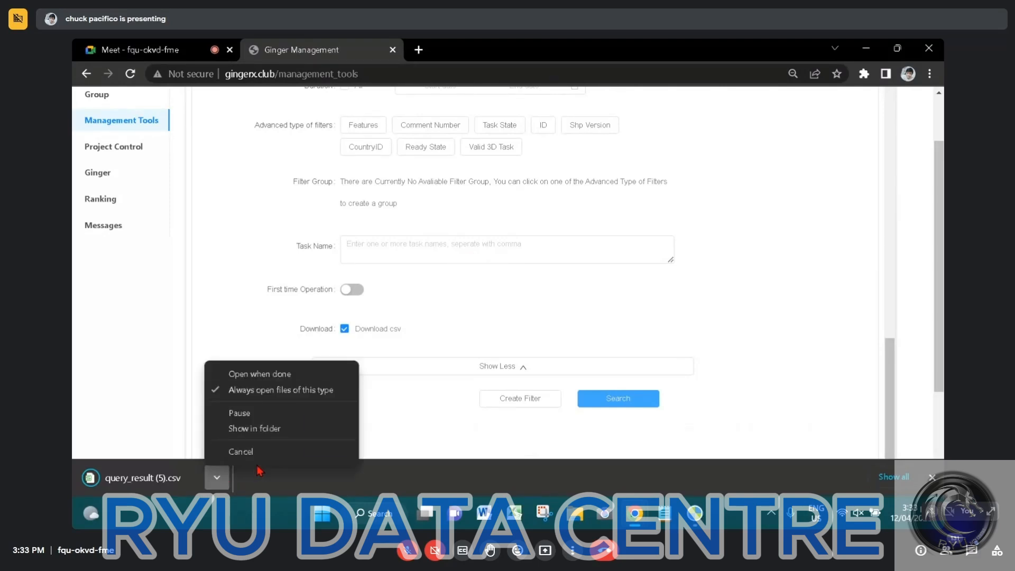
left_click(305, 390)
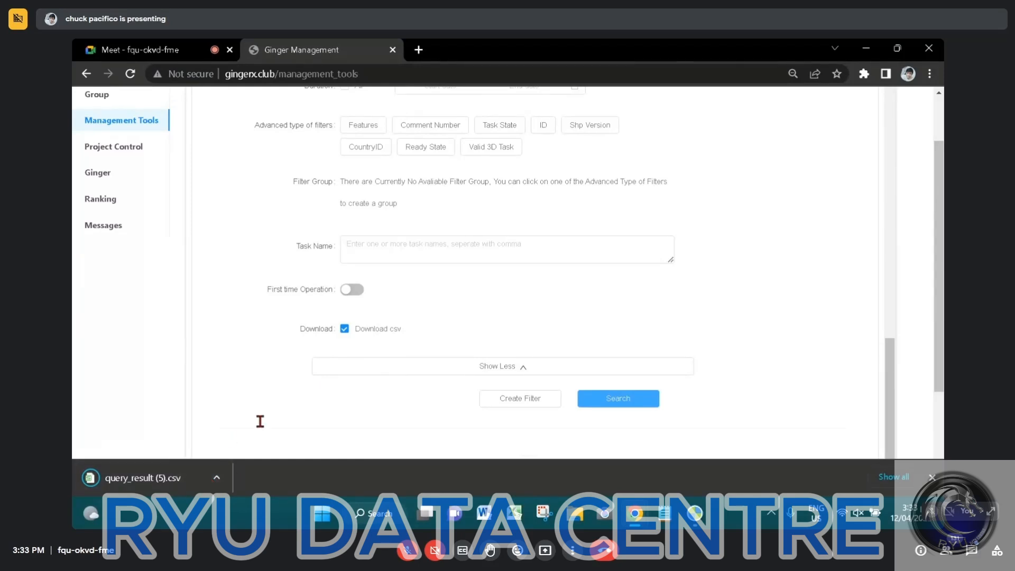
- Open the downloaded query_result (5).csv in WPS Office
left_click(223, 476)
left_click(210, 481)
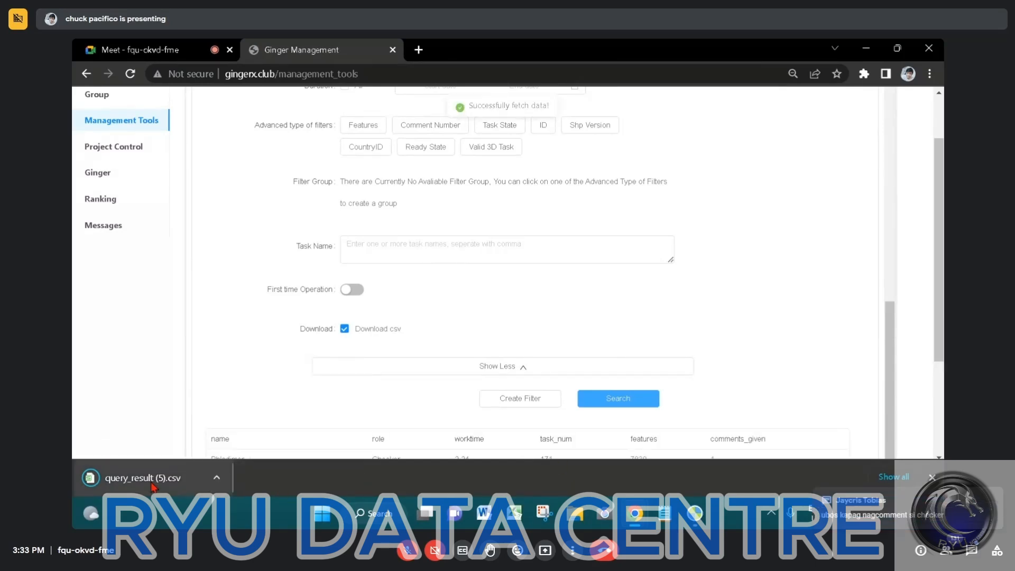
left_click(153, 486)
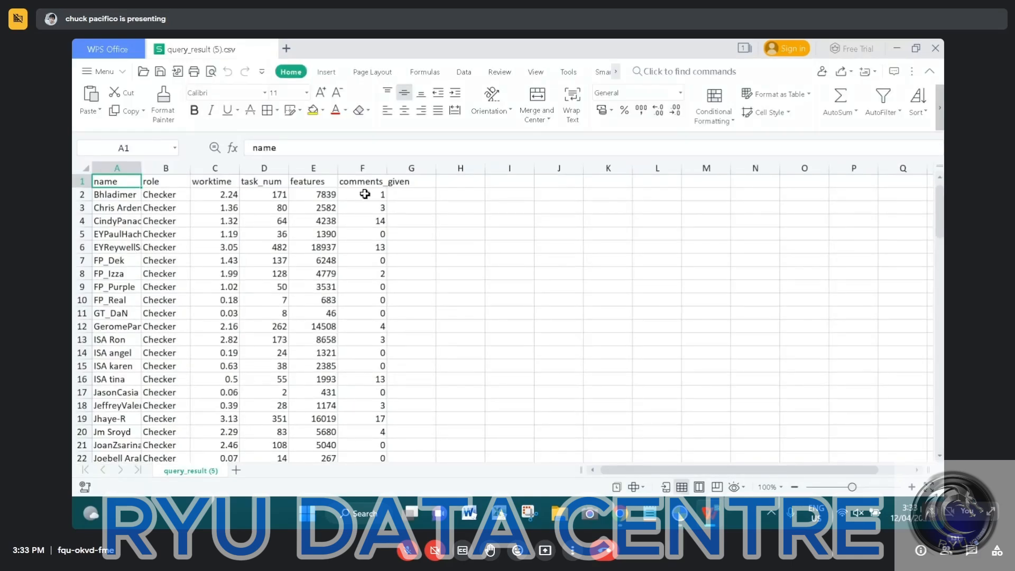
- Sort the sheet by the comments_given column in descending order, expanding the selection to the neighbouring columns
left_click(363, 168)
left_click(918, 103)
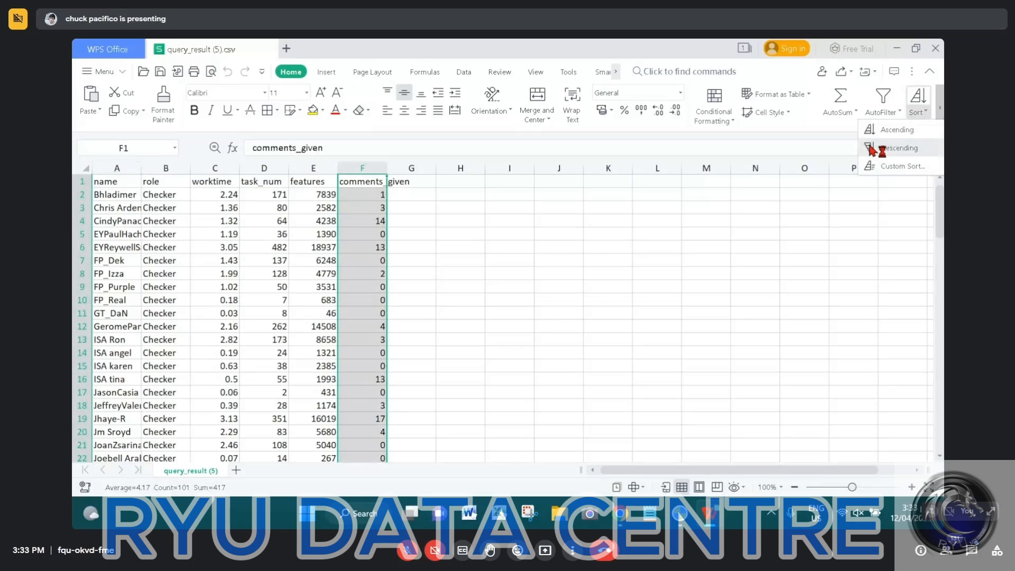
left_click(878, 148)
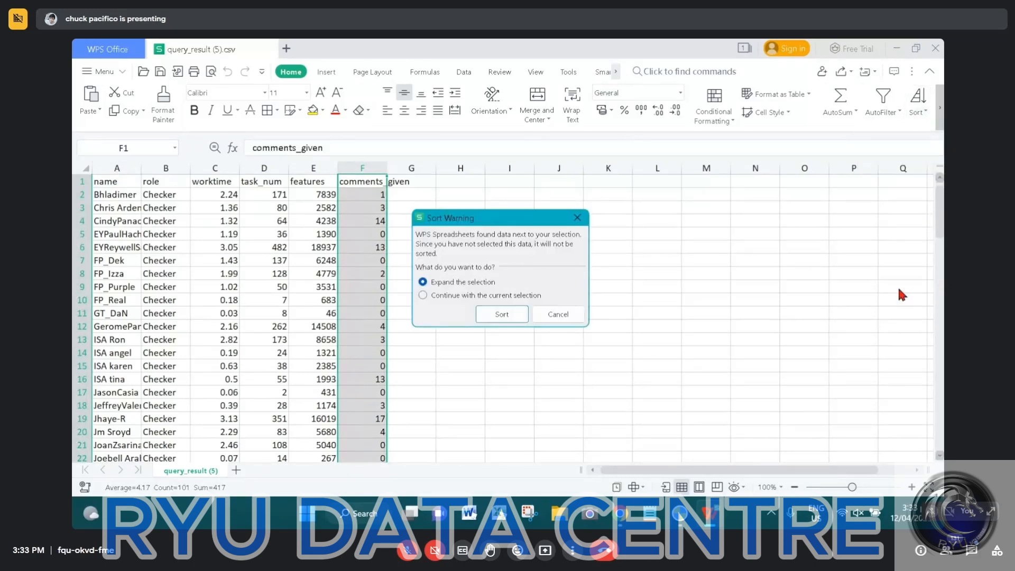
key("Return")
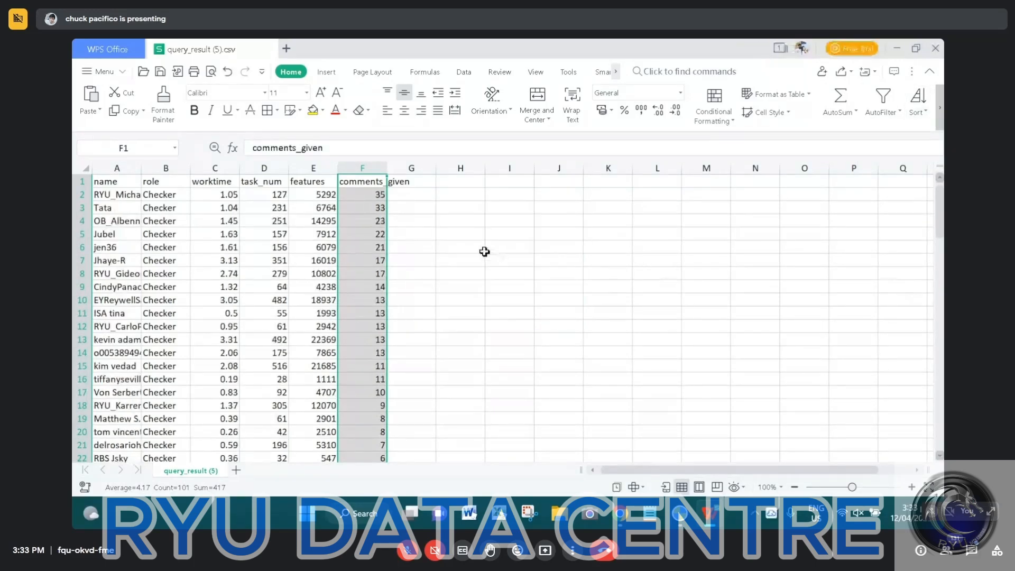
- Widen the name column to fit its entries and examine the first checker's name, comments given and features
left_click(509, 273)
double_click(140, 171)
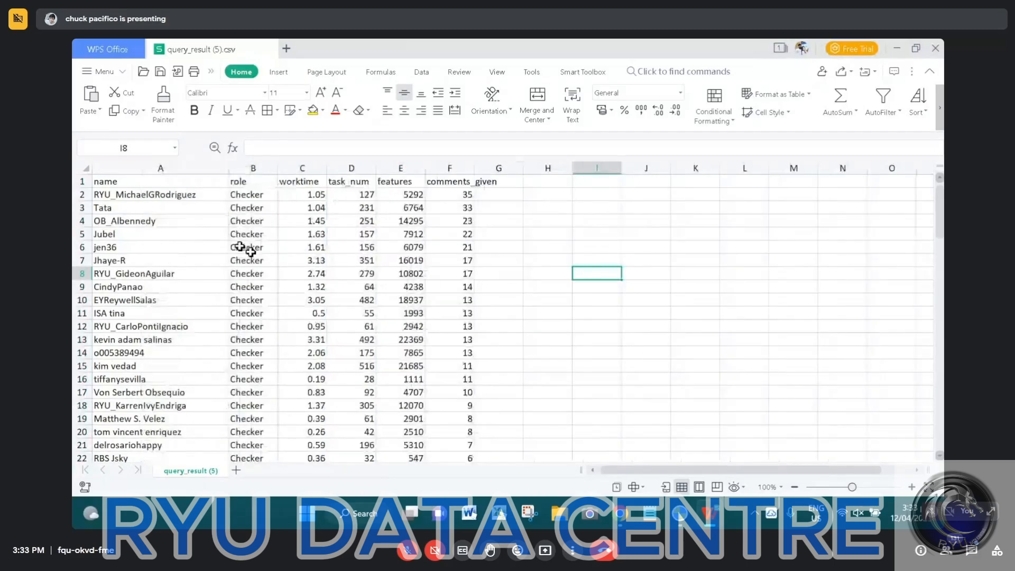
left_click(208, 199)
left_click(469, 195)
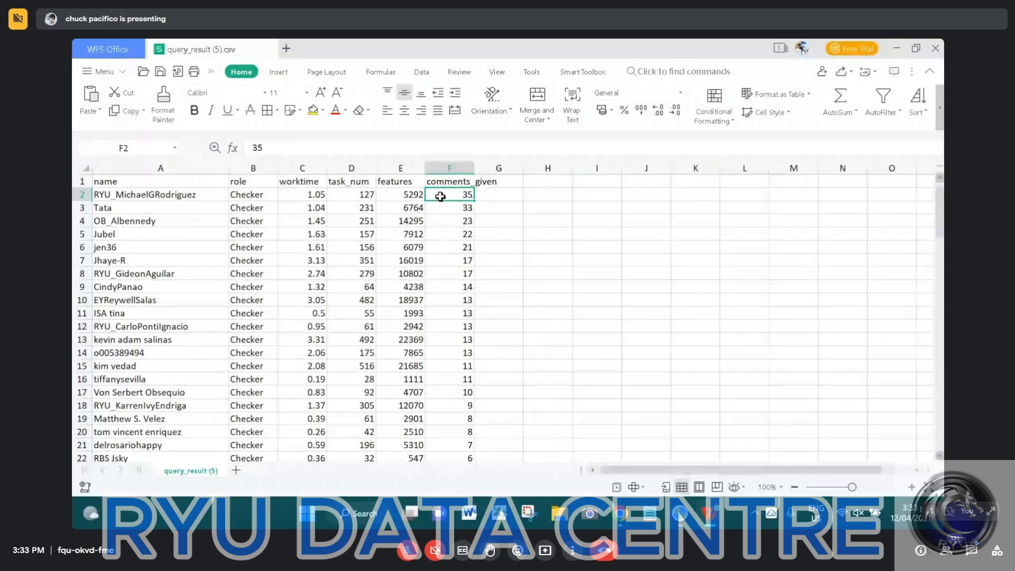
left_click(418, 199)
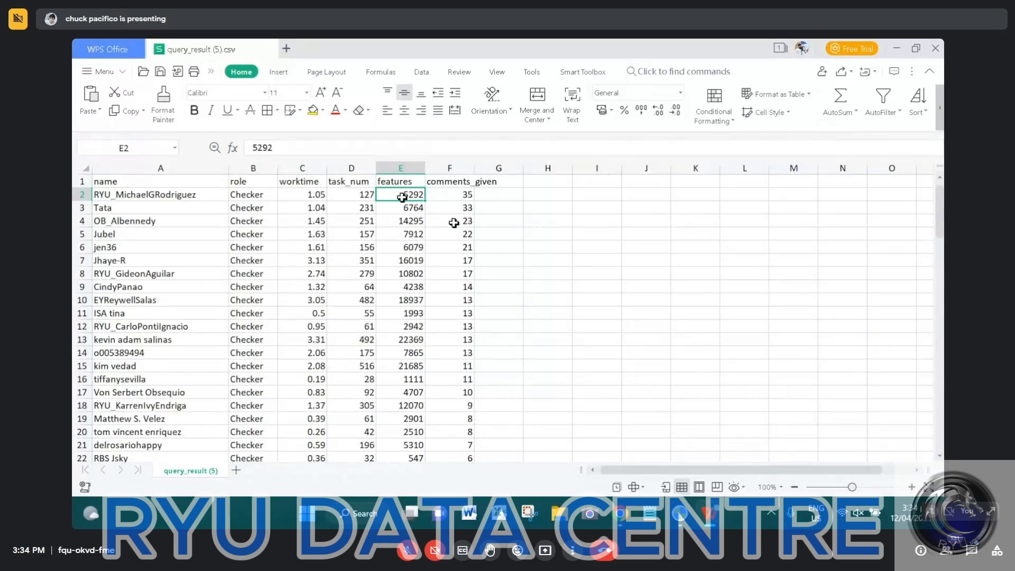
- Return to the Ginger Management page in Chrome, change the role from Checker to Filter and run the search
left_click(897, 49)
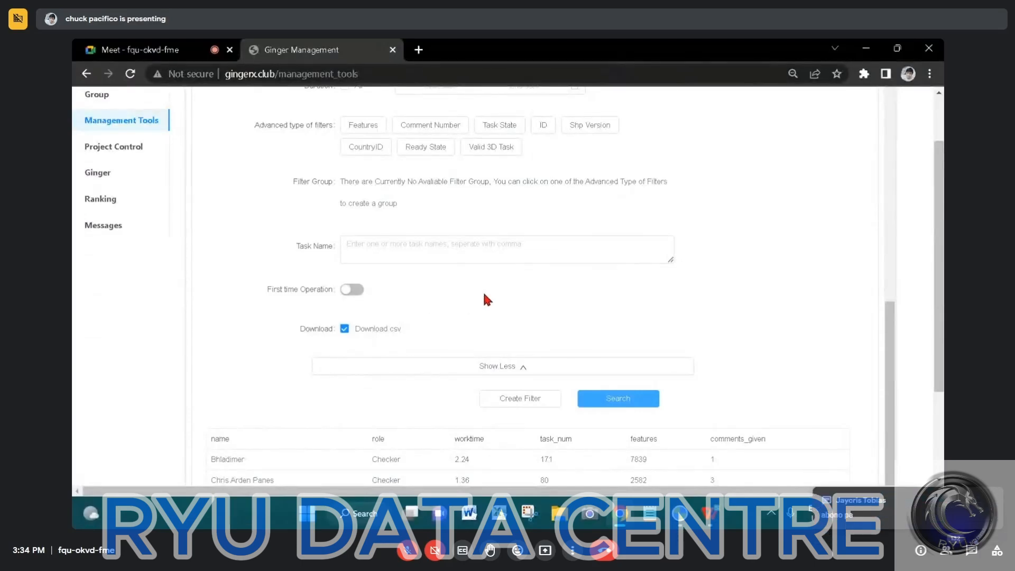
scroll(484, 300, "up", 4)
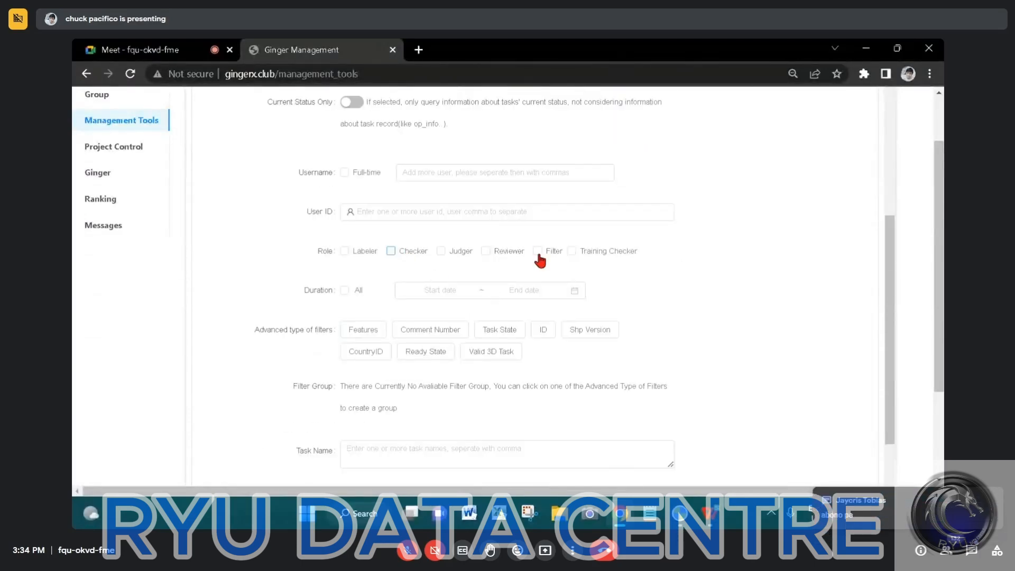
scroll(539, 259, "down", 5)
left_click(605, 335)
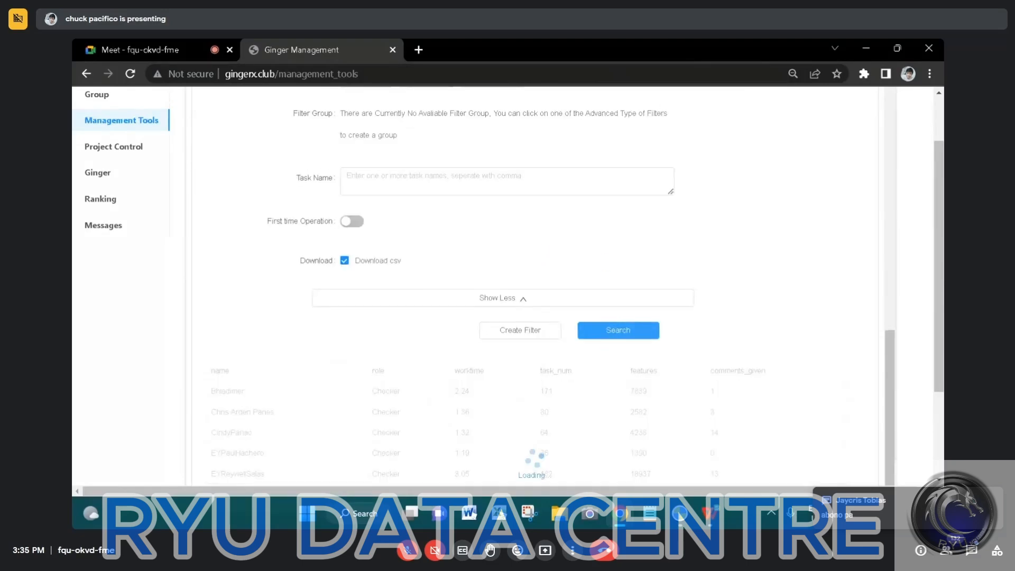
- Switch back to WPS Office and close query_result (5).csv, saving its changes
left_click(711, 510)
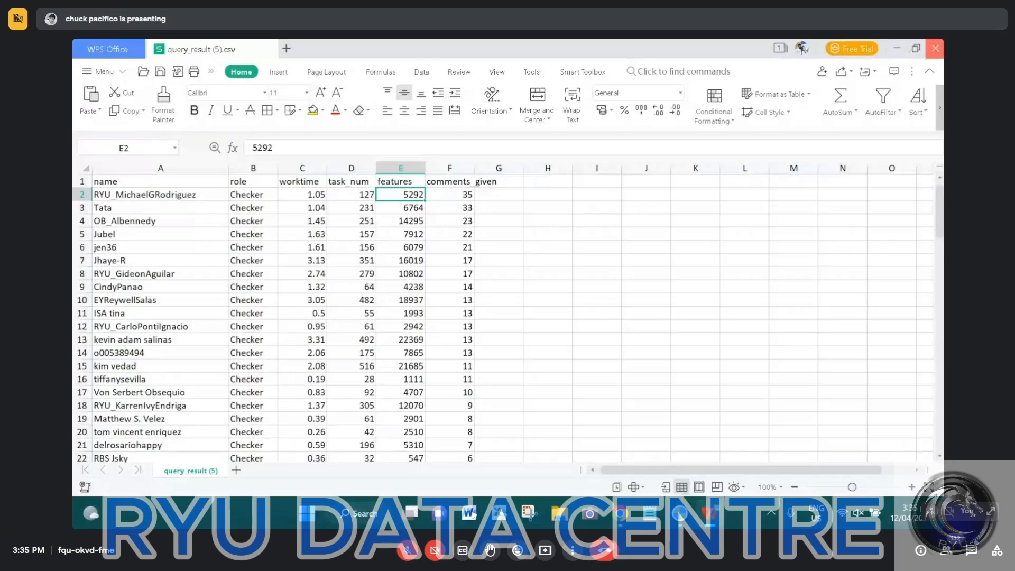
left_click(935, 48)
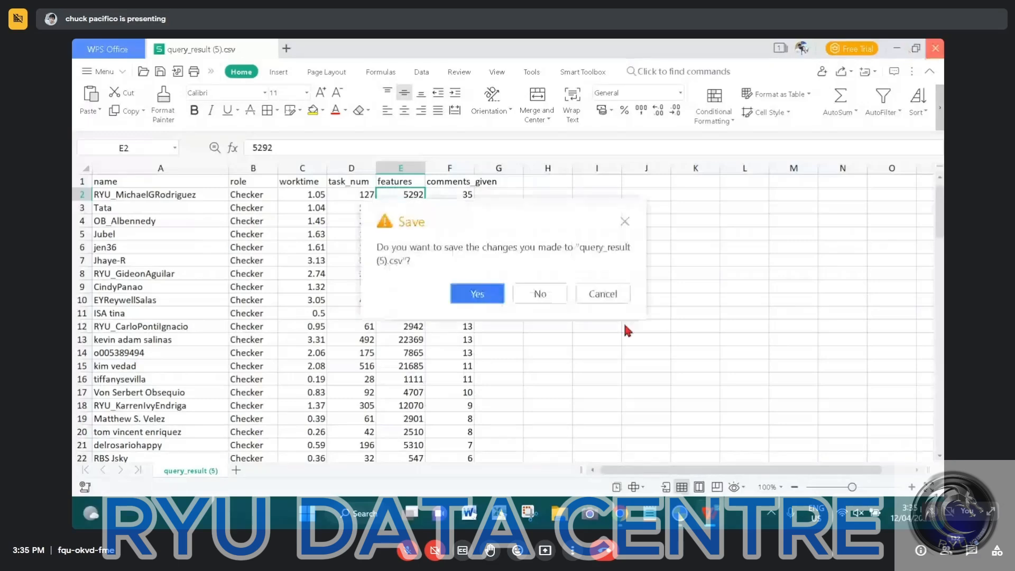
left_click(487, 299)
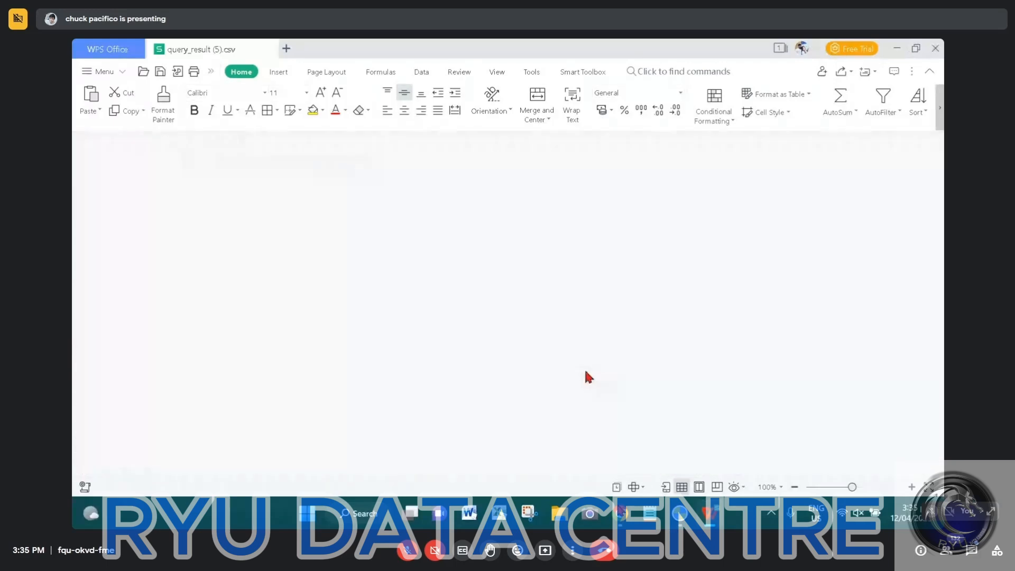
- Review the query settings and result table in Ginger Management and rerun the search for the Filter role
scroll(374, 243, "up", 10)
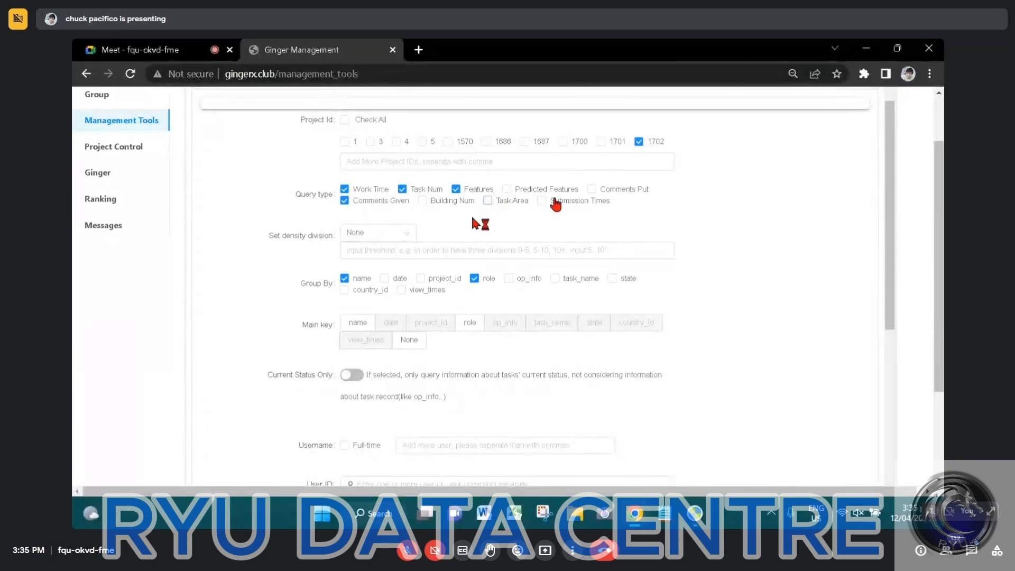
scroll(574, 213, "down", 10)
scroll(584, 329, "down", 1)
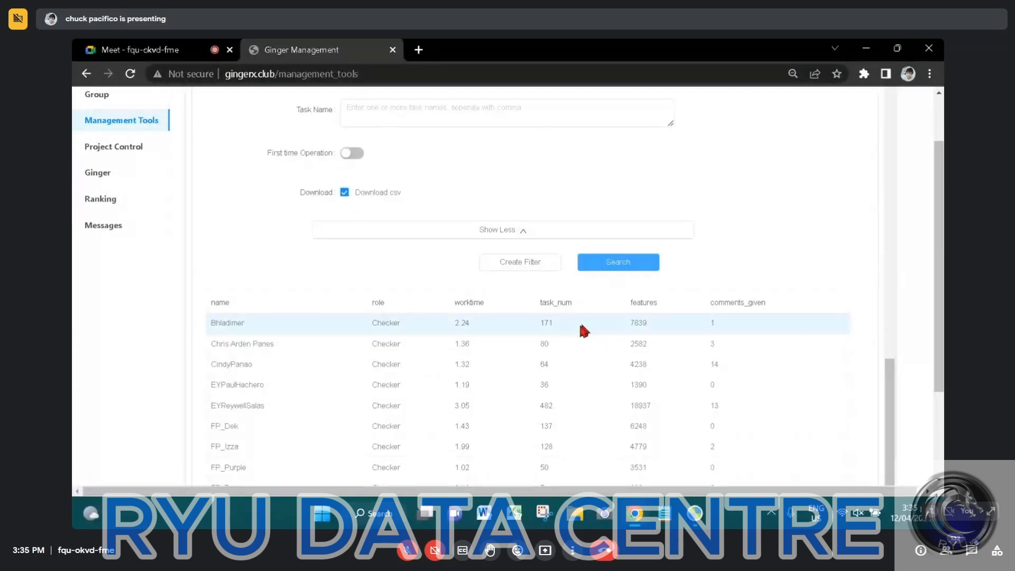
scroll(610, 409, "down", 3)
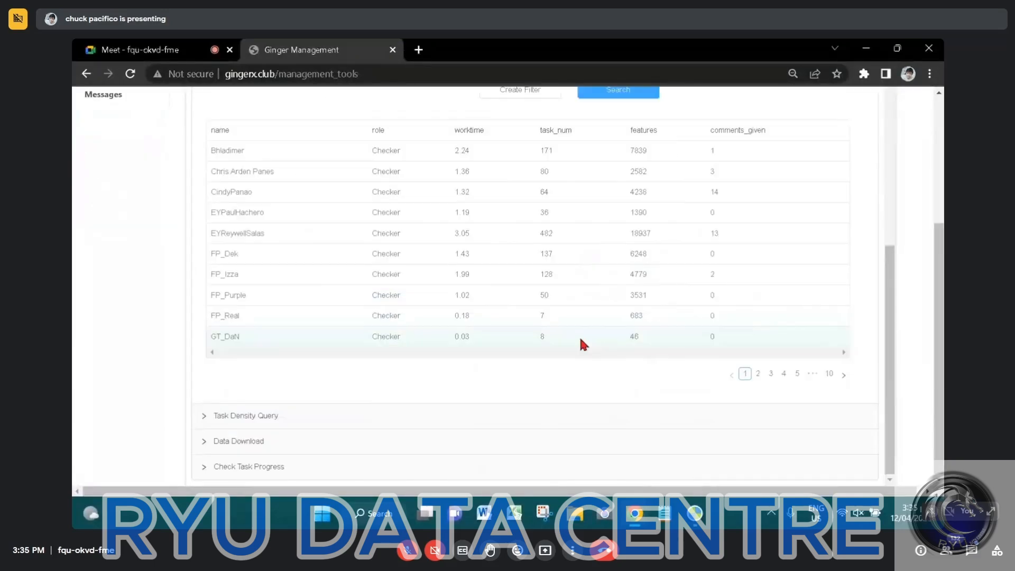
scroll(580, 335, "up", 2)
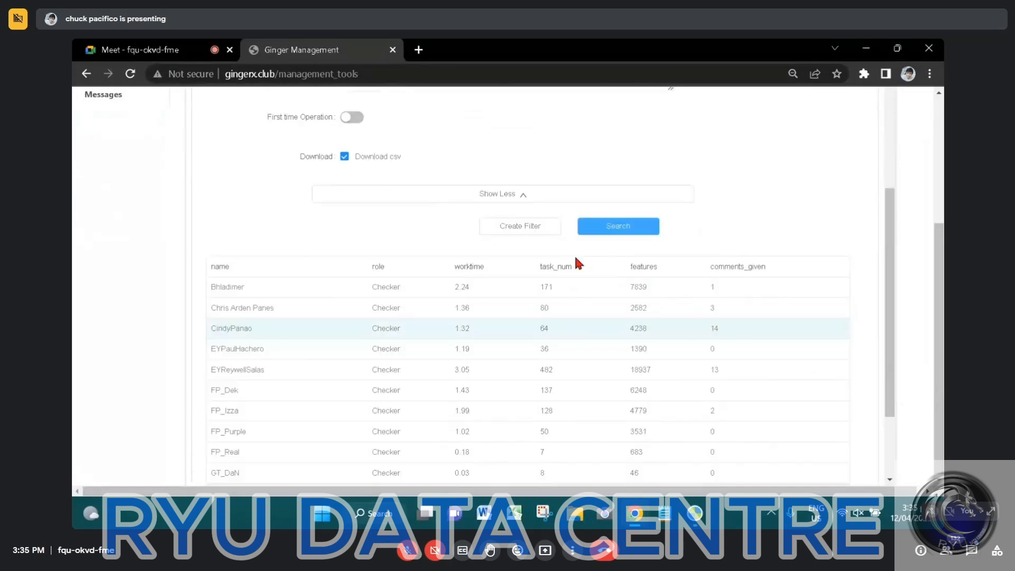
left_click(629, 227)
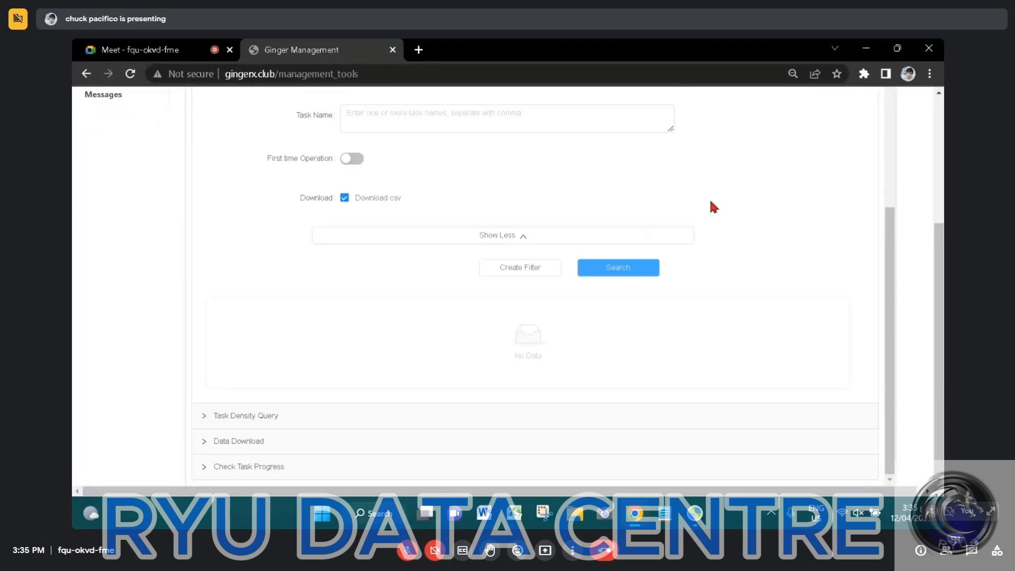
left_click(629, 271)
scroll(629, 270, "up", 9)
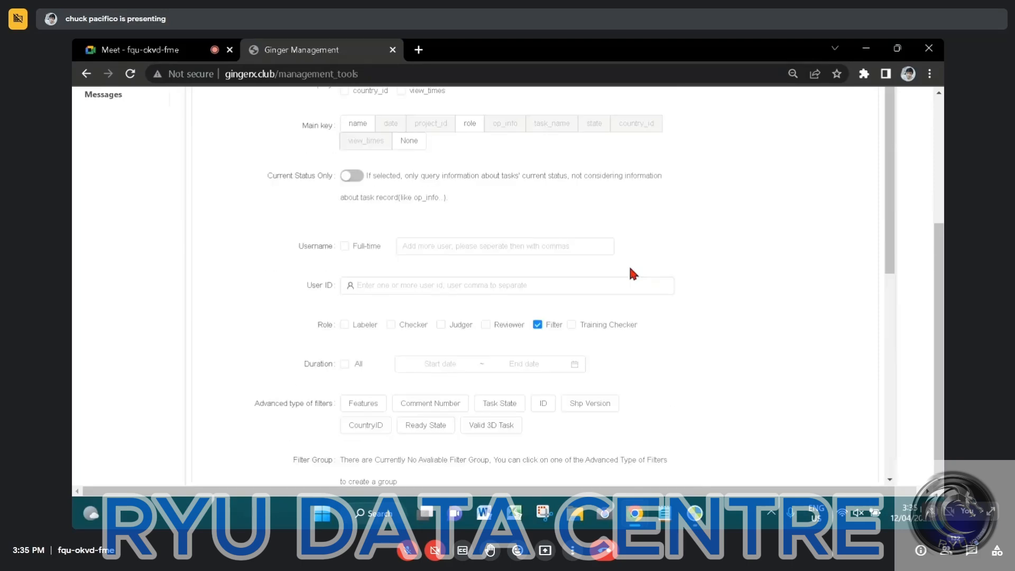
- Switch back to the Ginger labelling task and extend the grey-roofed house's outline around the structure behind it at the image's upper edge
left_click(867, 46)
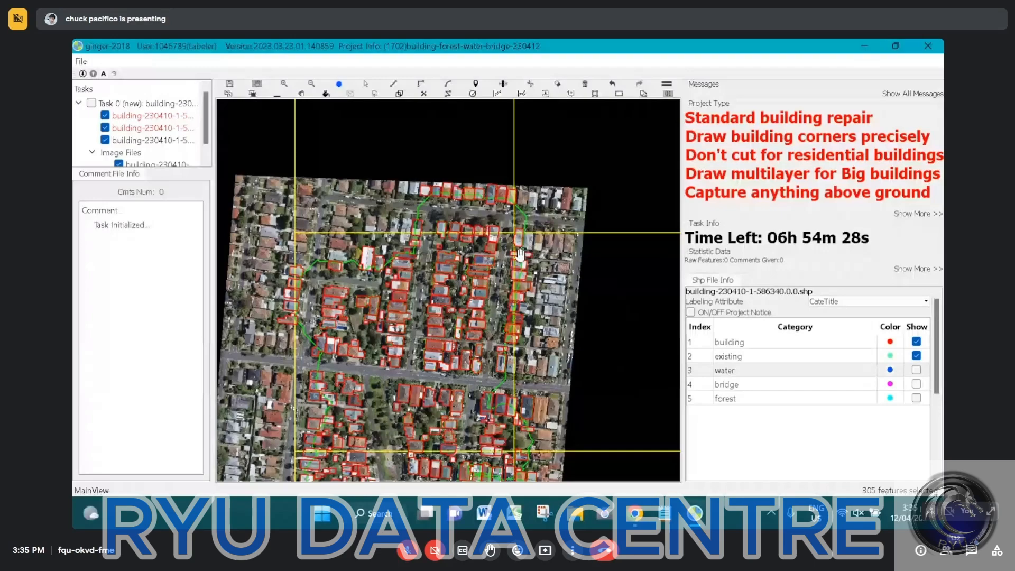
scroll(521, 255, "up", 5)
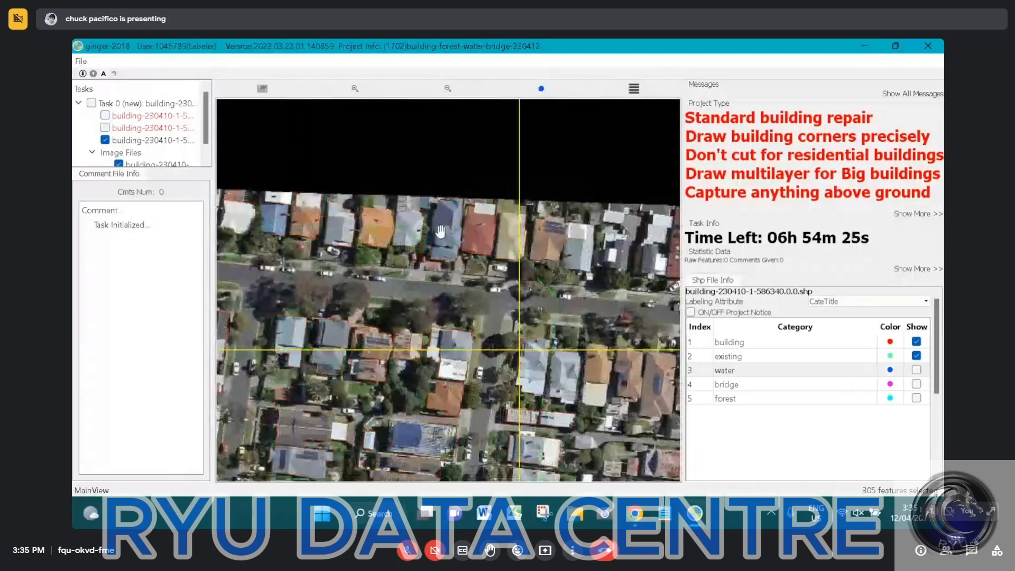
scroll(440, 231, "up", 3)
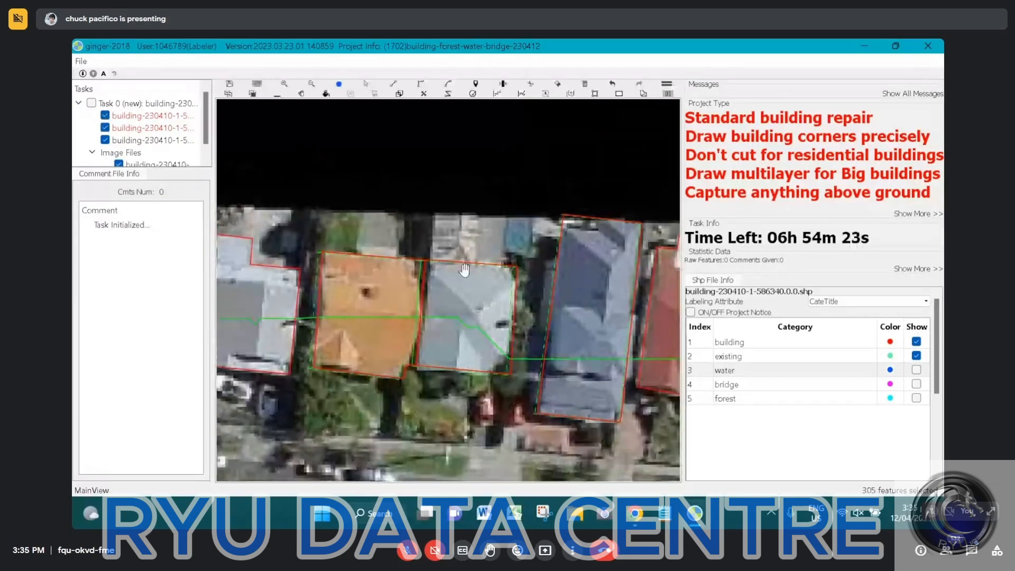
left_click(465, 268)
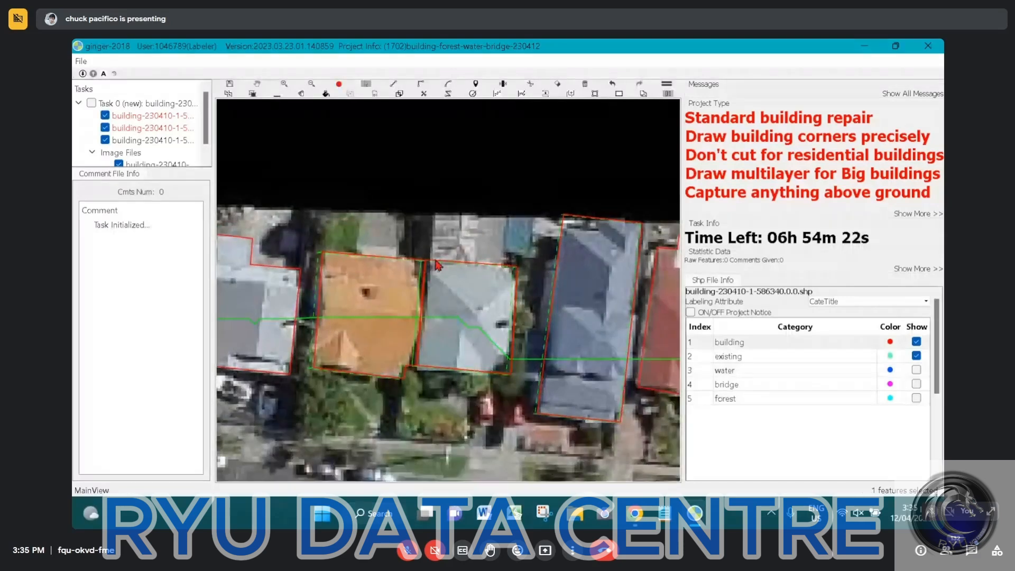
left_click(475, 264)
left_click(479, 201)
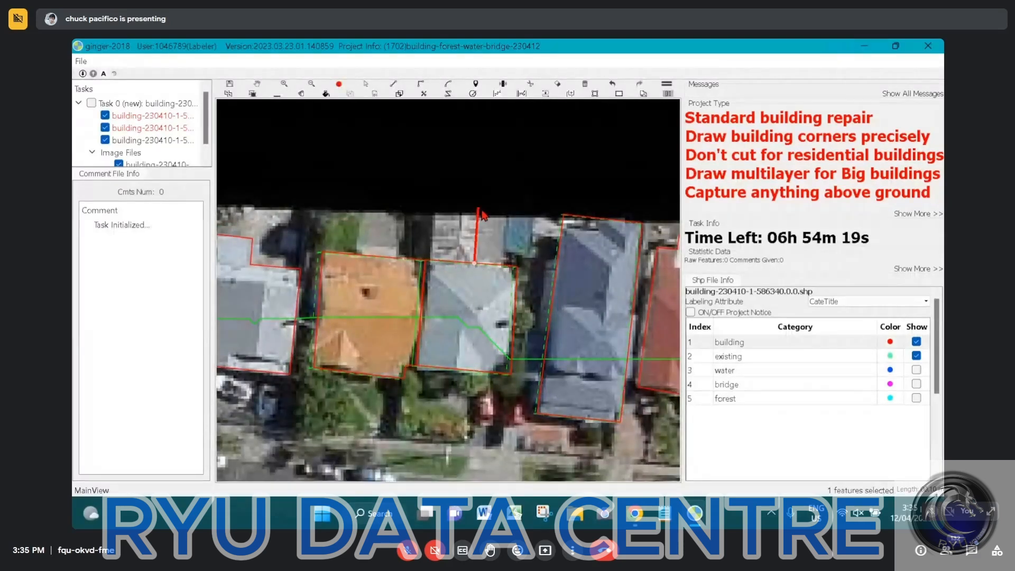
left_click(436, 198)
left_click(429, 260)
left_click(447, 249)
scroll(448, 250, "down", 1)
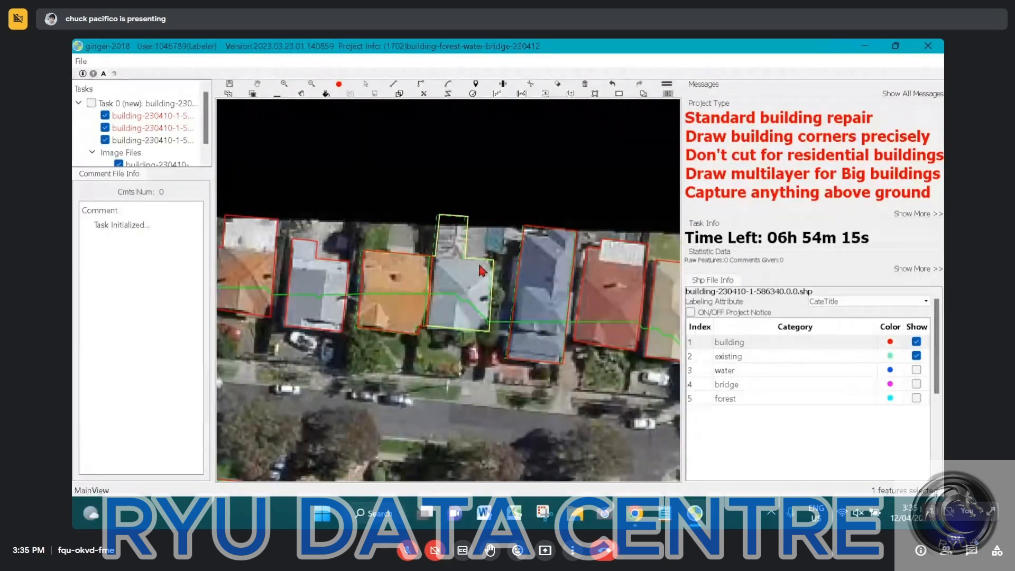
- Trim the rear corner of the long blue-grey house's outline to follow its roof edge
left_click(525, 236)
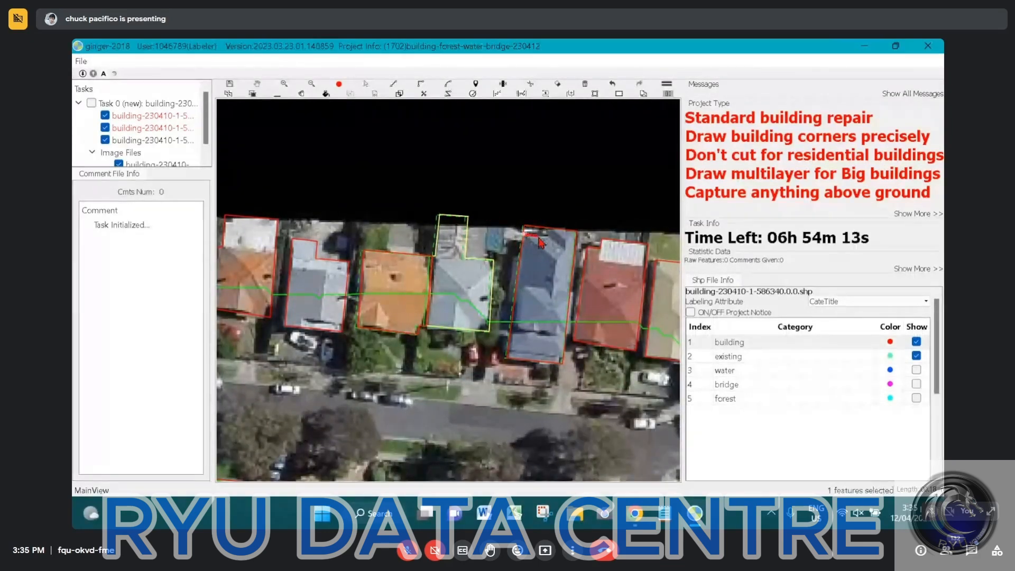
key("Escape")
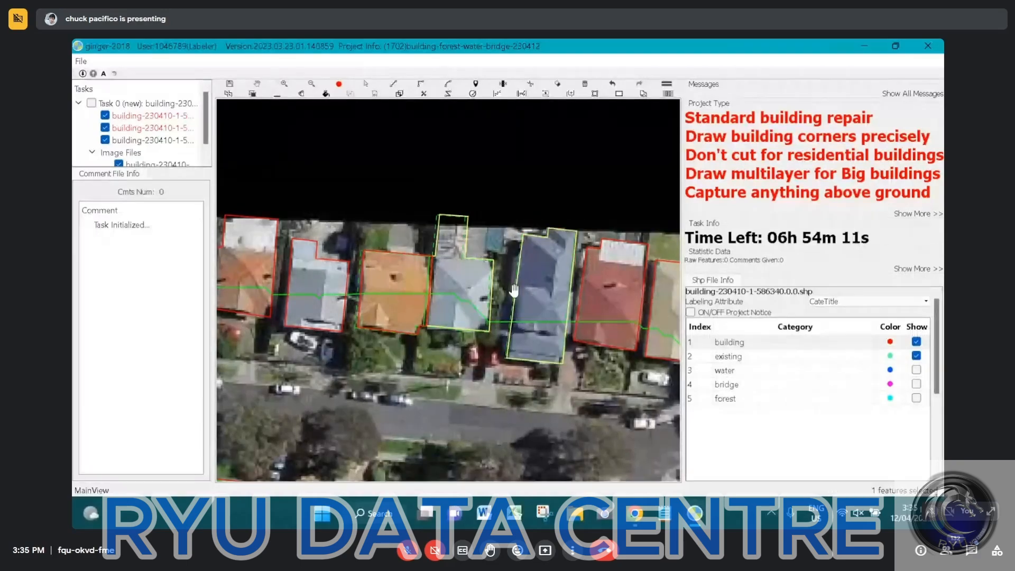
left_click(512, 290)
key("Escape")
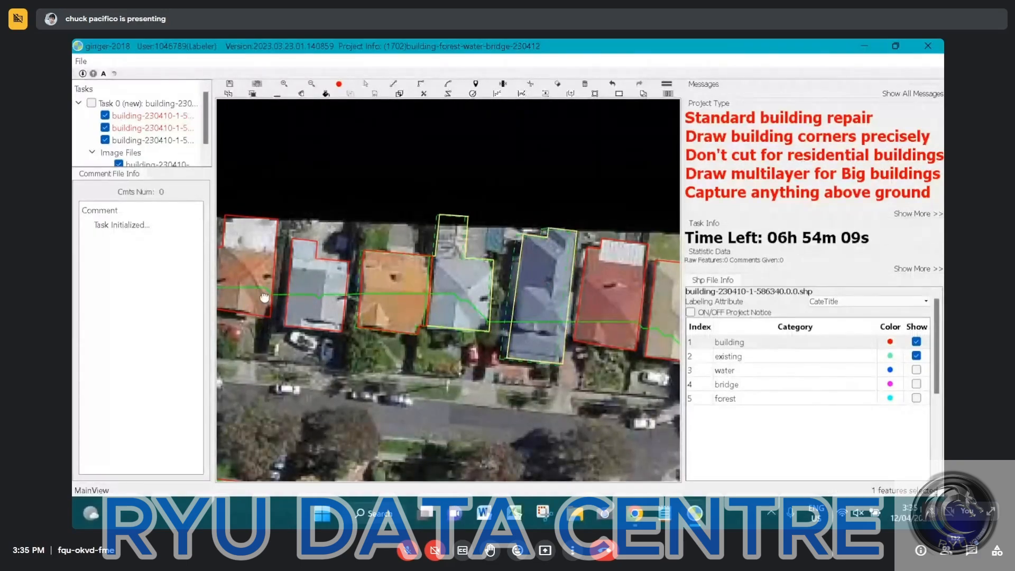
- Extend the blue-roofed house's outline to include the white-roofed section behind it at the image's upper edge
left_click_drag(266, 325, 451, 321)
scroll(398, 294, "up", 1)
left_click_drag(397, 294, 493, 319)
scroll(493, 320, "up", 1)
key("d")
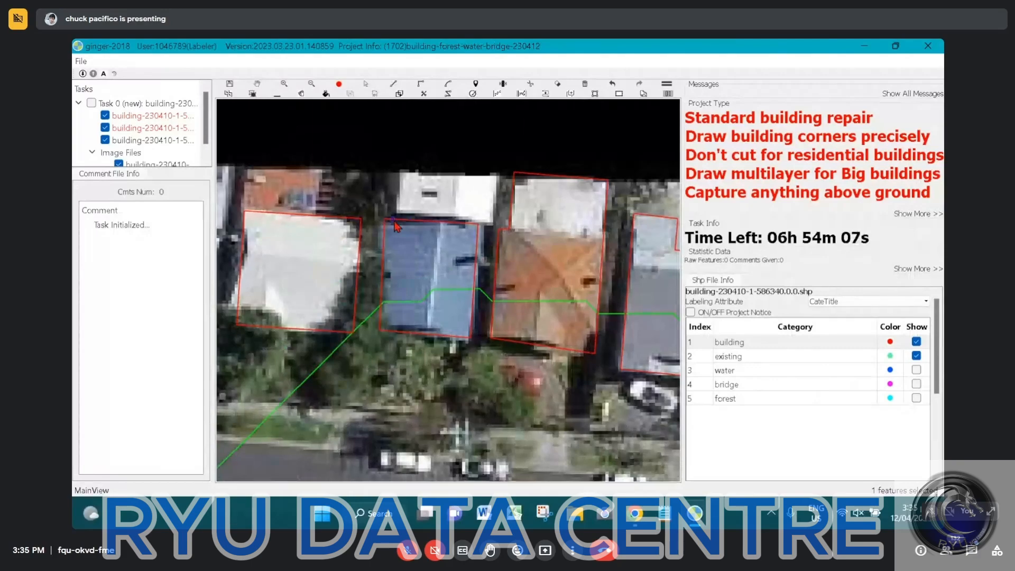
left_click(394, 219)
left_click(397, 160)
left_click(498, 165)
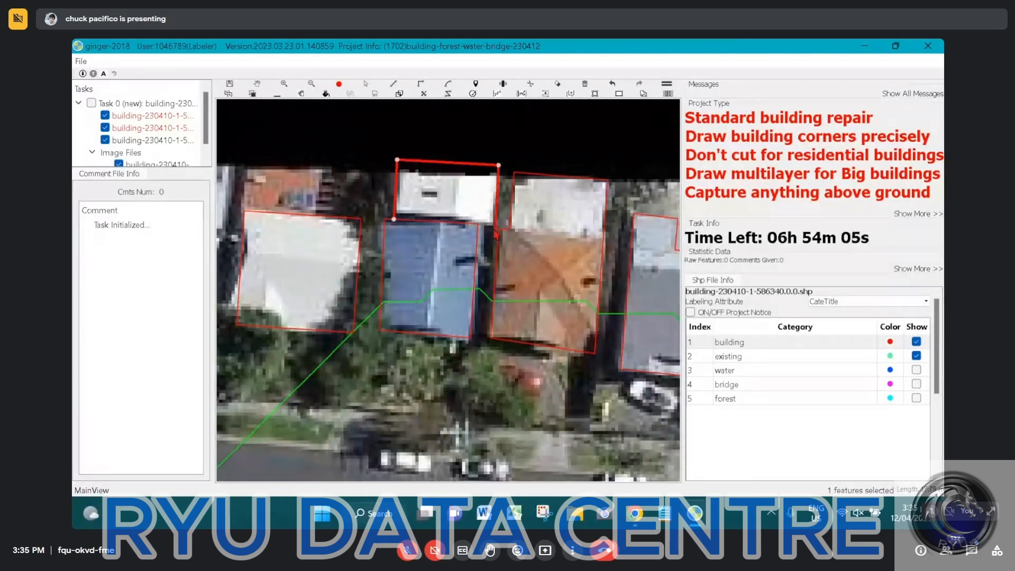
left_click(495, 228)
left_click(477, 228)
left_click(427, 246)
scroll(427, 246, "down", 1)
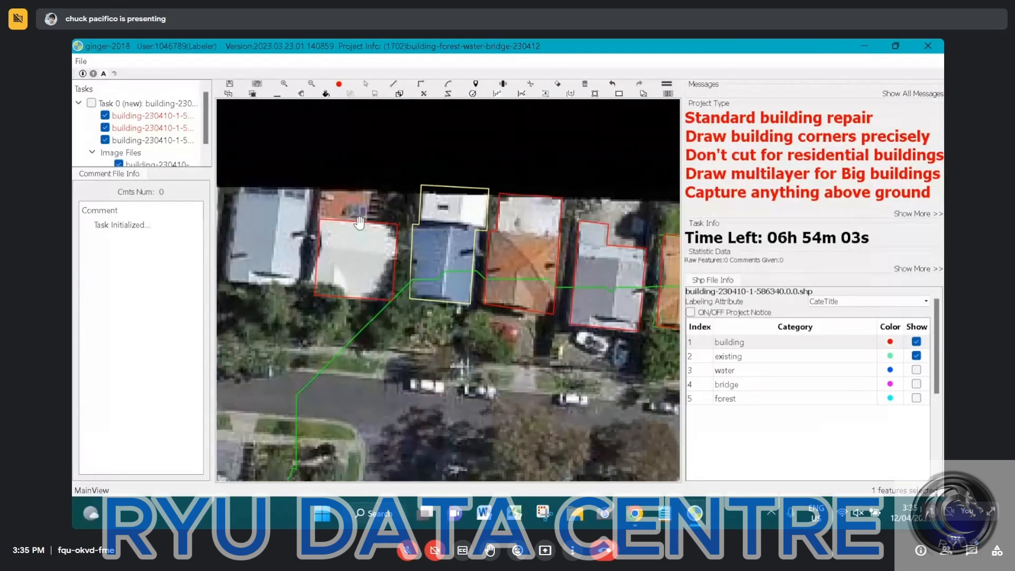
- Extend the white-roofed house's outline around the orange-roofed section behind it and trim the gap beside that section
left_click(424, 180)
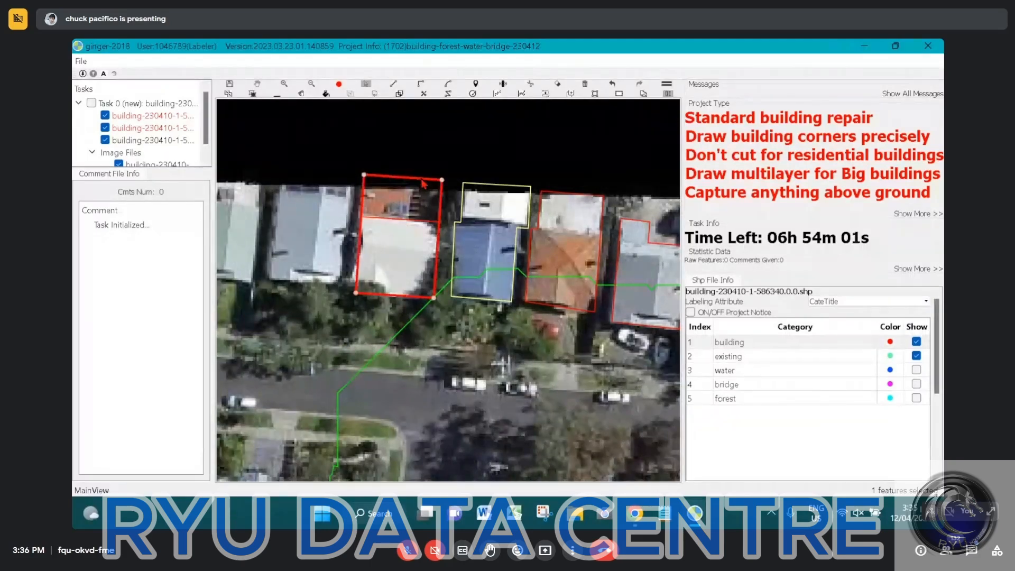
key("r")
left_click(423, 179)
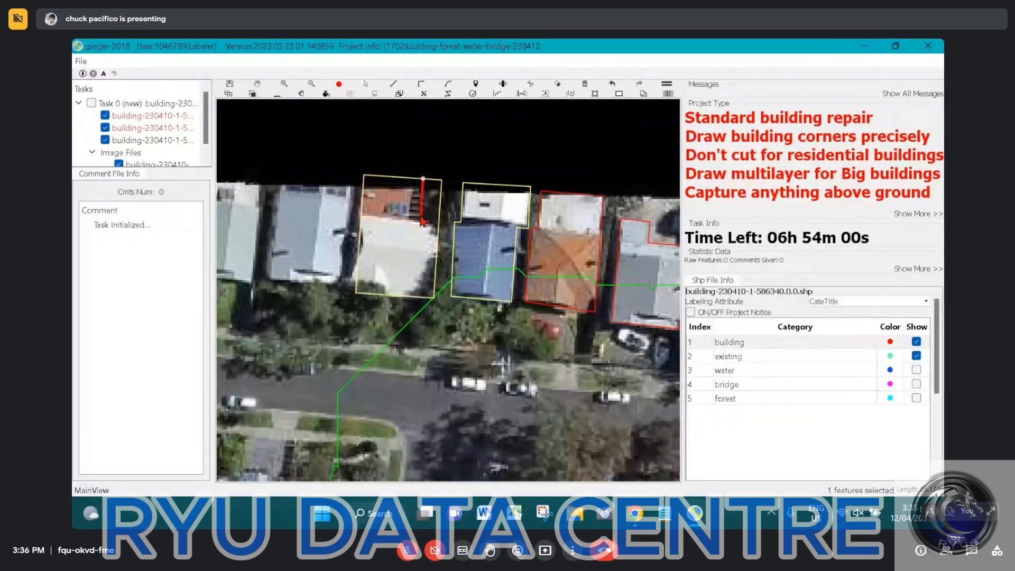
left_click(421, 218)
scroll(440, 229, "down", 3)
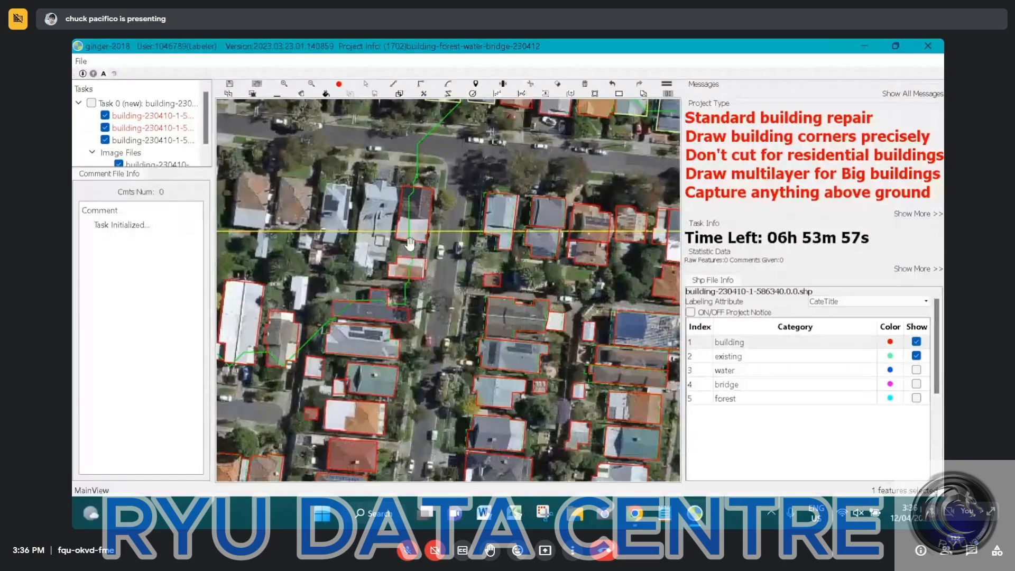
- Delete the two separate outlines covering the dark grey-roofed house between the blue-roofed house and the rust-roofed house
scroll(410, 243, "up", 2)
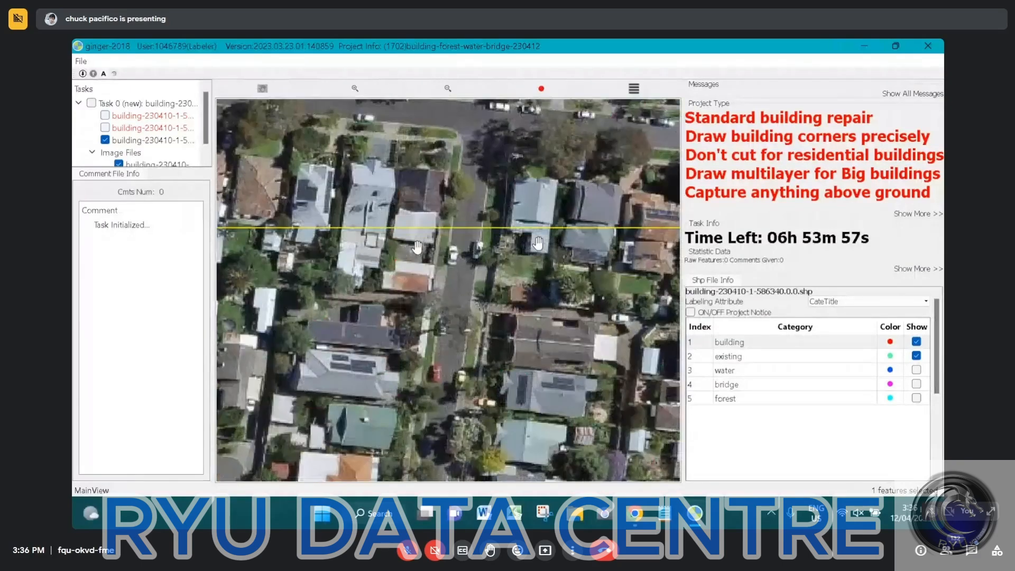
left_click_drag(393, 215, 413, 244)
key("Delete")
- Trace both sections of the dark grey-roofed house as one outline, using free-angle lines along the roof edges
key("d")
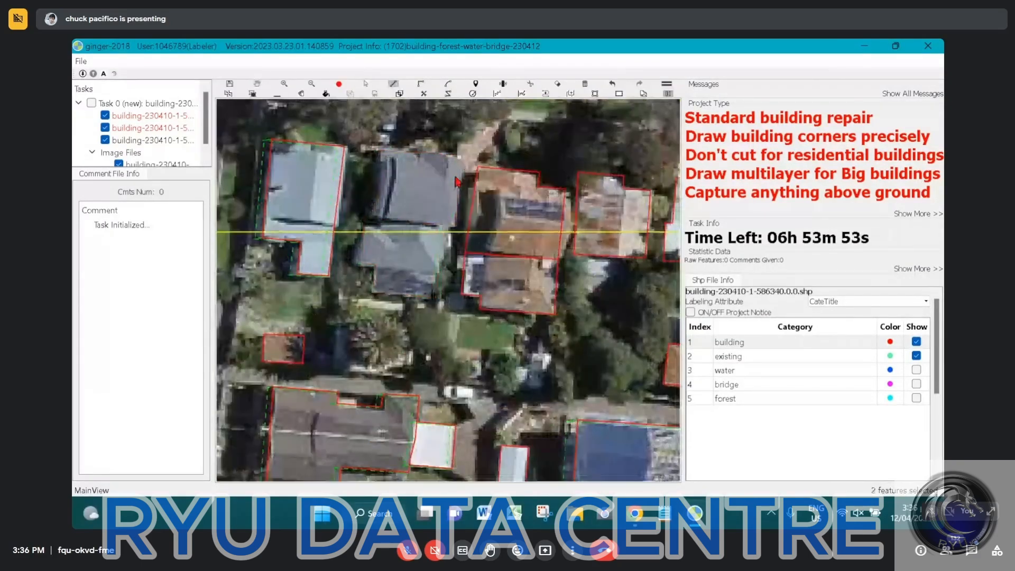
left_click(460, 157)
left_click(456, 227)
left_click(444, 233)
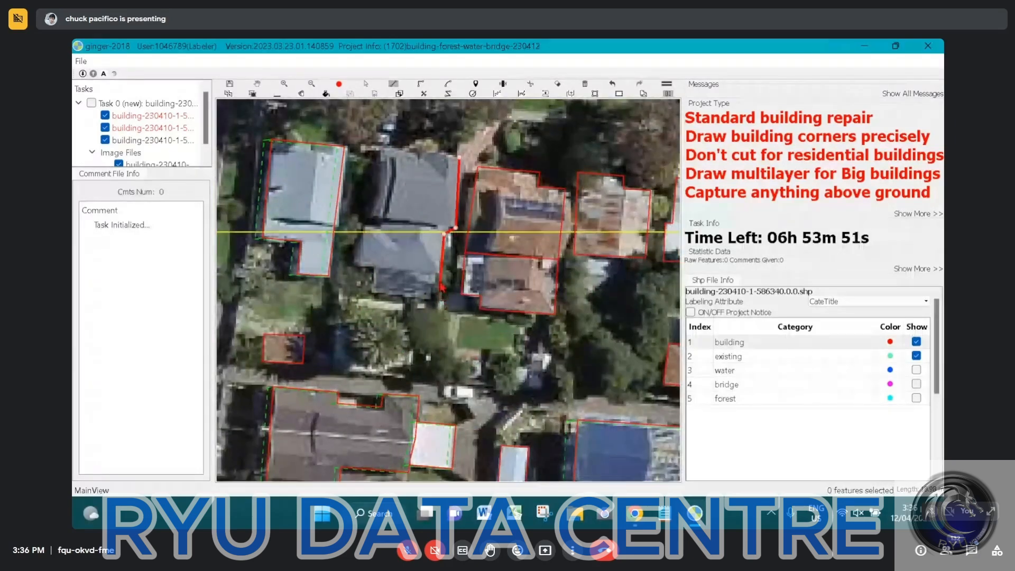
left_click(440, 279)
left_click(434, 301)
left_click(370, 292)
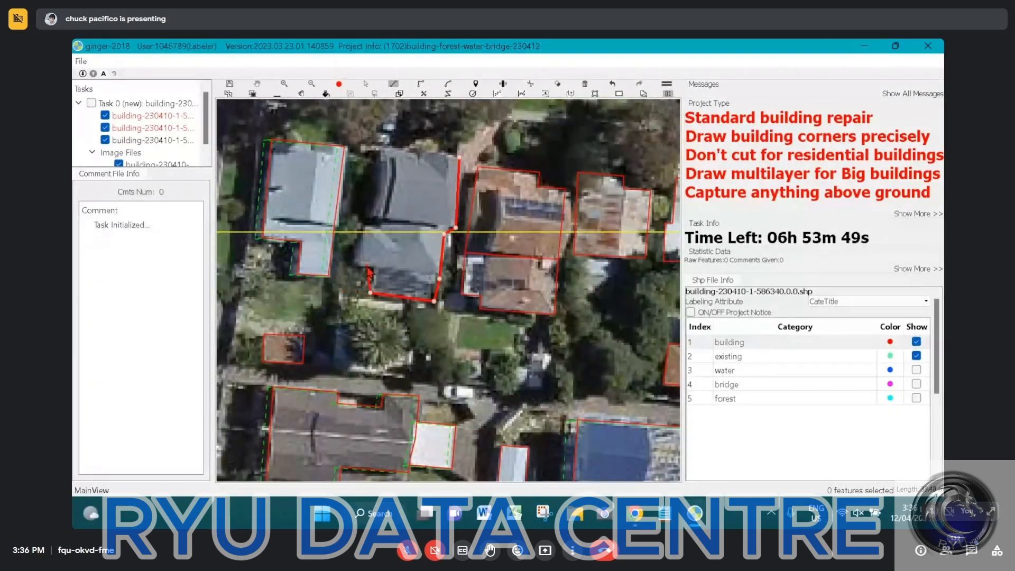
left_click(374, 265)
left_click(361, 263)
left_click(369, 224)
left_click(382, 226)
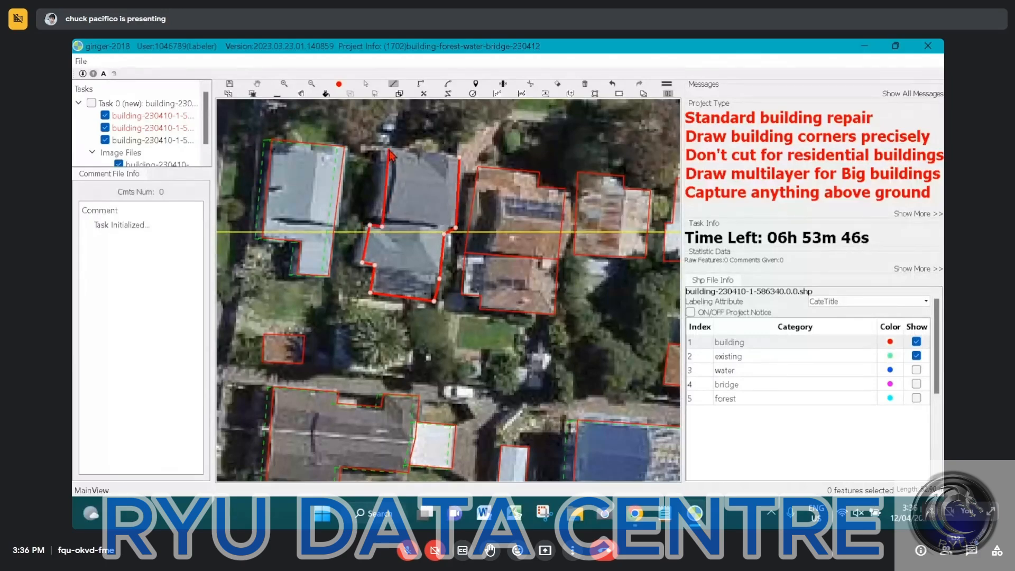
double_click(390, 153)
scroll(415, 228, "up", 1)
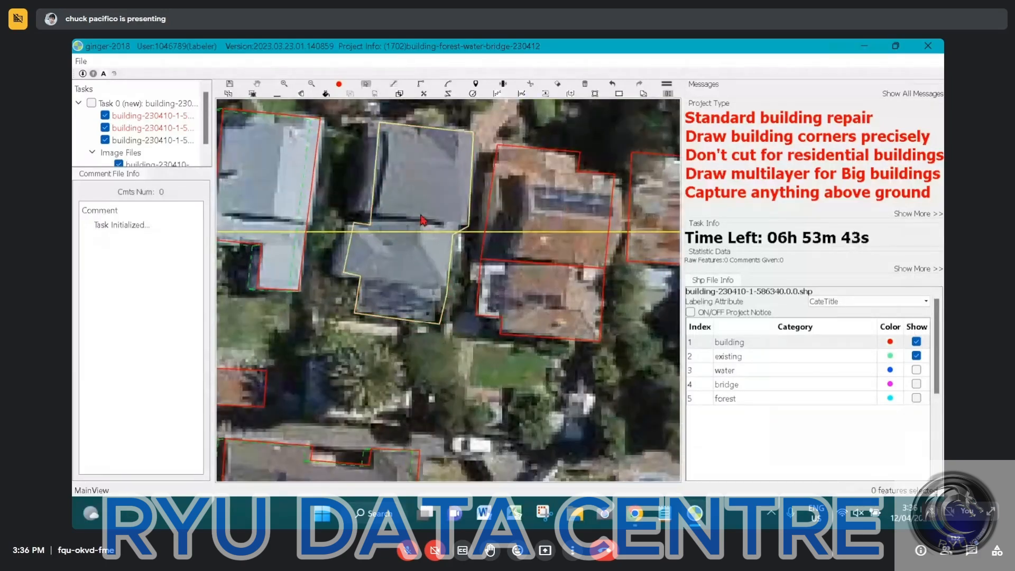
- Delete the dark grey-roofed house's free-angle outline and redraw both roof sections as a single outline with right-angled corners
key("space")
left_click_drag(416, 202, 417, 242)
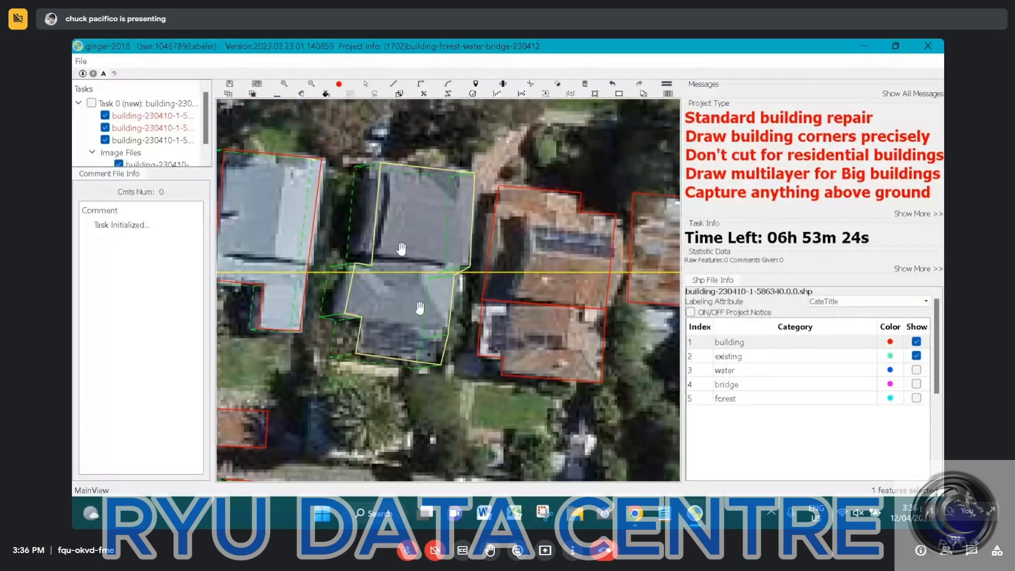
key("Delete")
key("r")
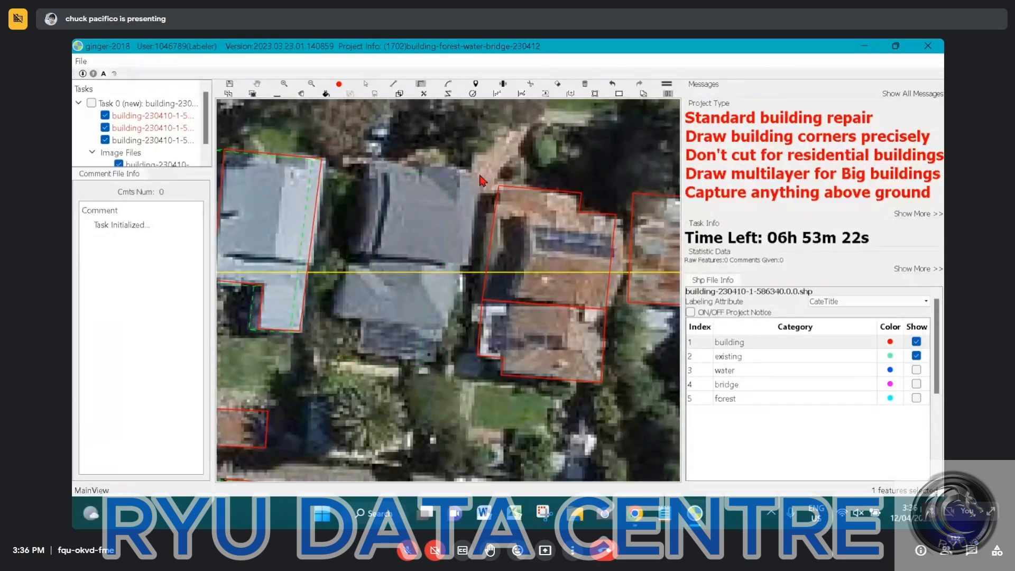
left_click(479, 175)
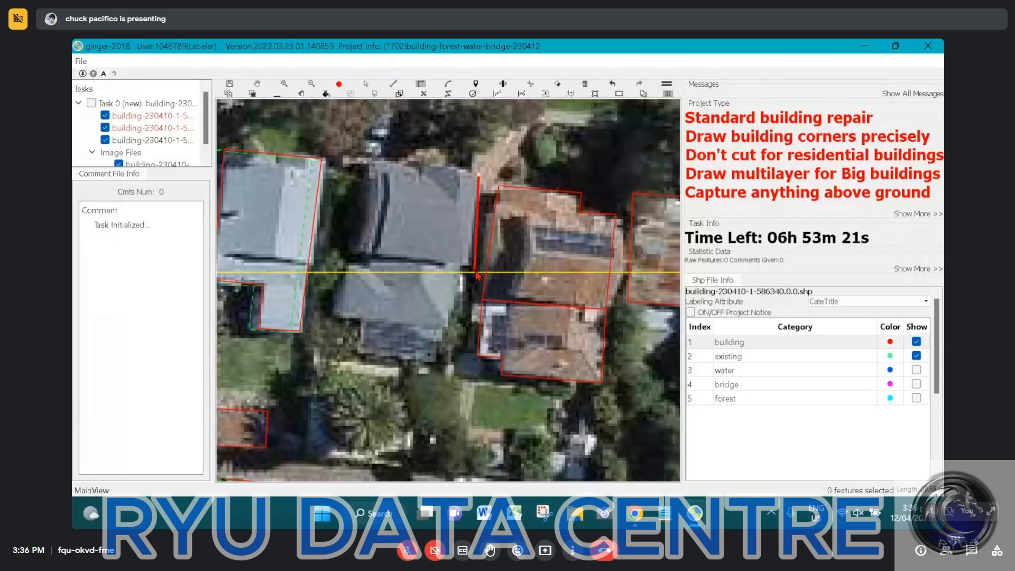
left_click(474, 269)
left_click(458, 269)
left_click(455, 334)
left_click(442, 334)
left_click(442, 356)
left_click(360, 352)
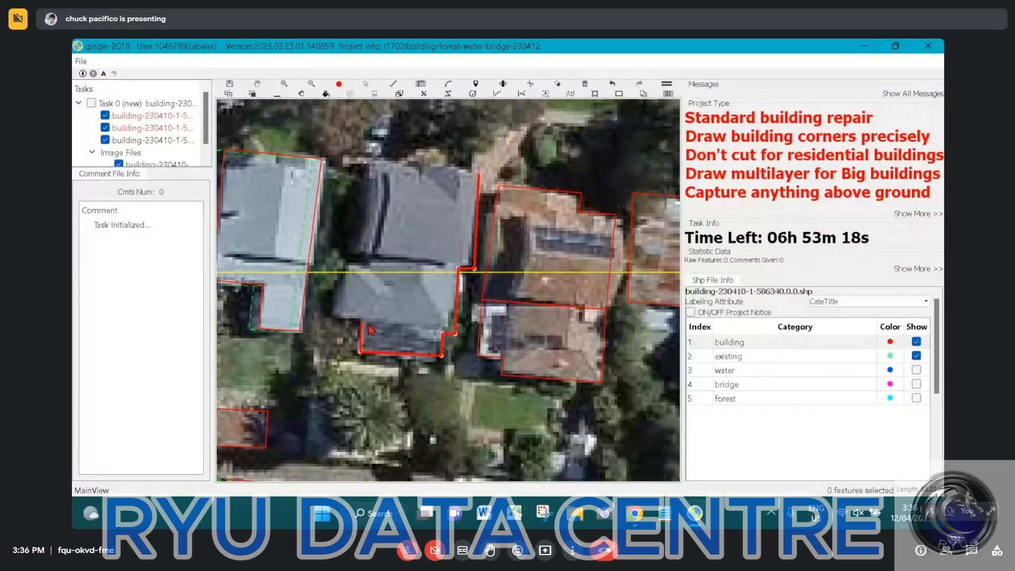
left_click(346, 320)
left_click(347, 267)
left_click(371, 267)
left_click(375, 179)
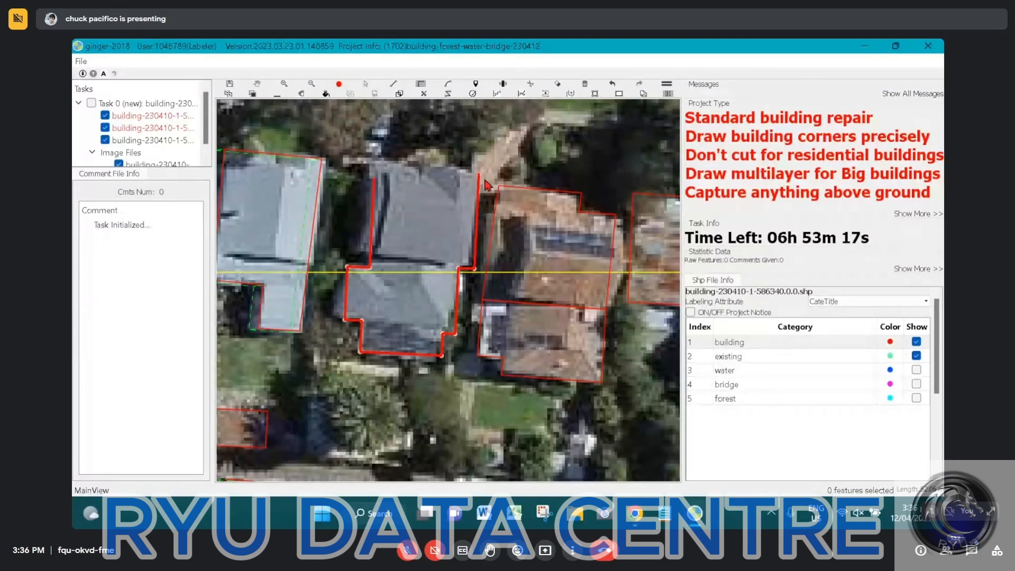
left_click(482, 175)
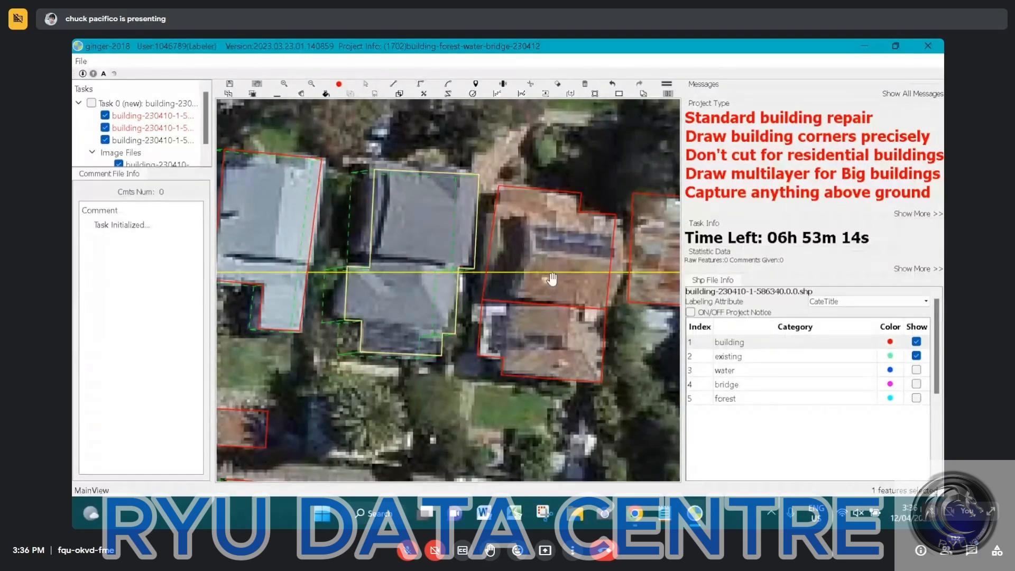
- Delete the two outlines on the brown-roofed house with solar panels and redraw the whole house as one right-angled outline
scroll(552, 279, "down", 1)
left_click_drag(553, 278, 446, 264)
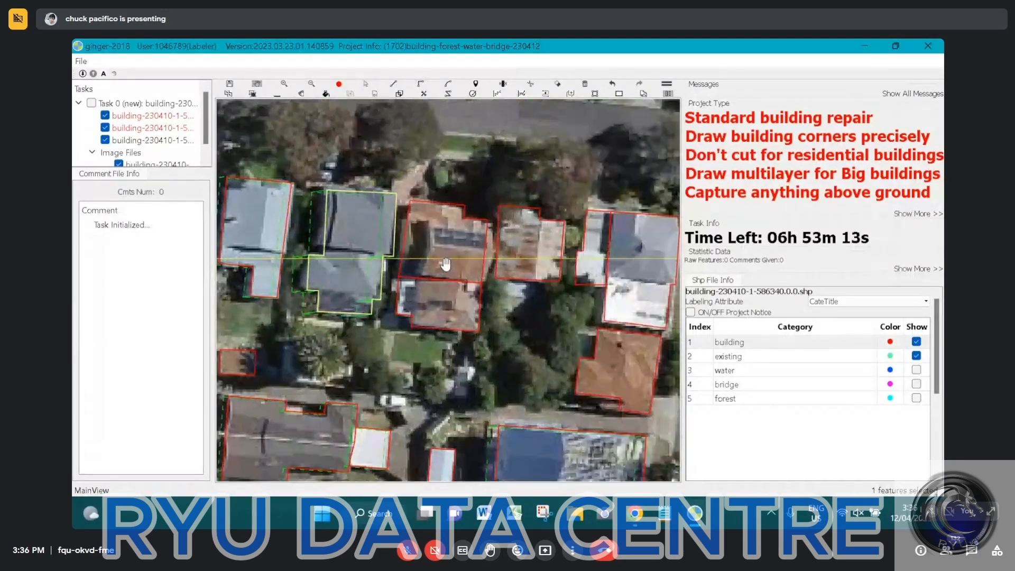
scroll(447, 264, "up", 1)
key("Delete")
left_click(393, 181)
left_click(390, 286)
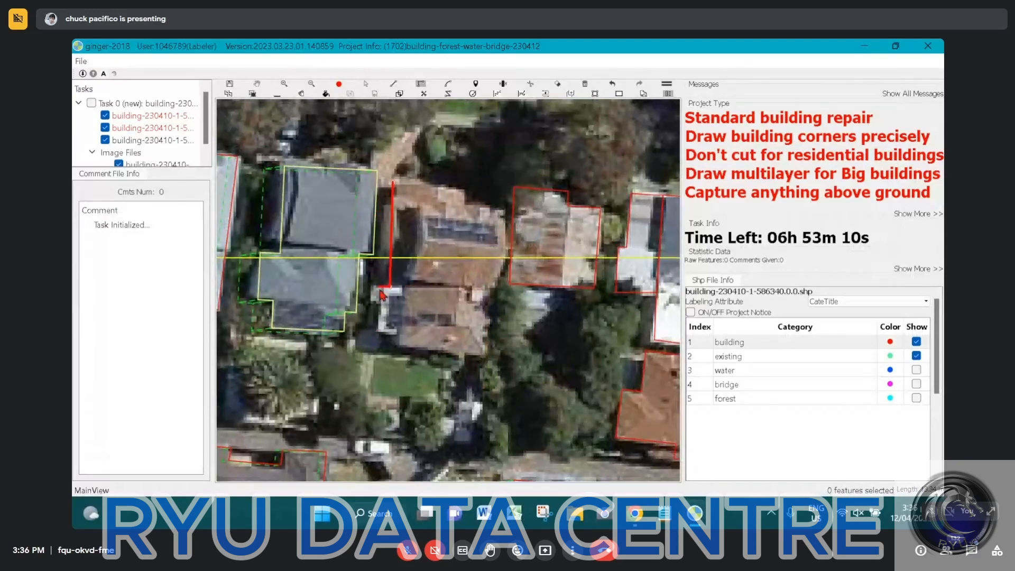
left_click(378, 286)
left_click(377, 334)
left_click(393, 335)
left_click(395, 343)
left_click(503, 347)
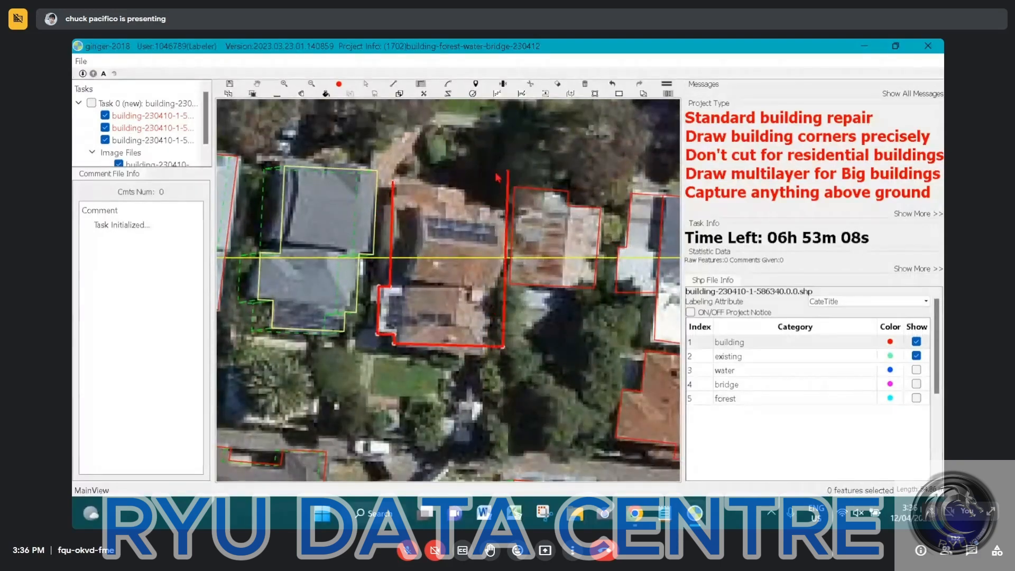
left_click(507, 205)
left_click(465, 204)
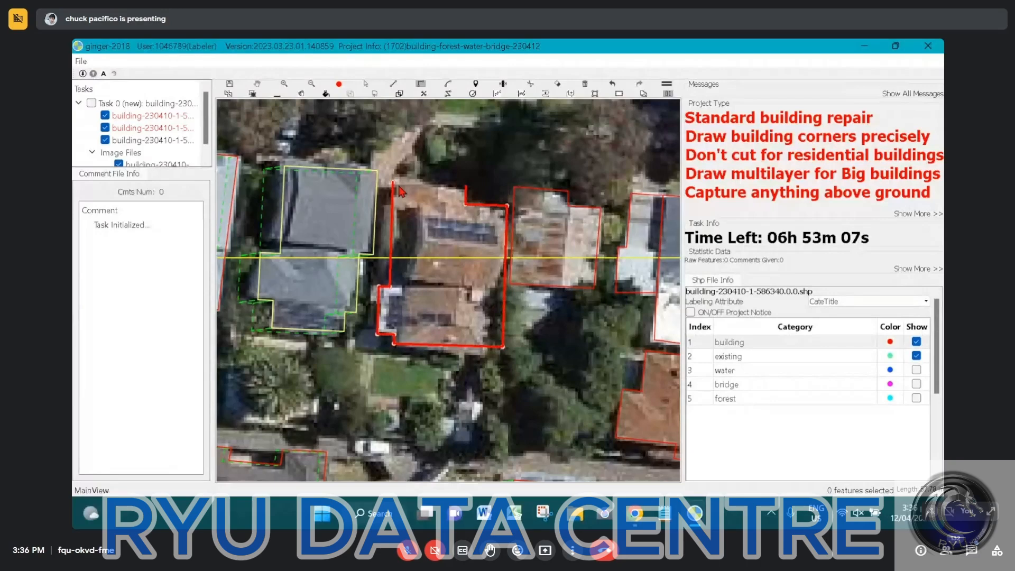
left_click(394, 184)
- Merge the two adjoining outlines of the grey-and-white-roofed house beside the street into a single outline
scroll(554, 262, "down", 1)
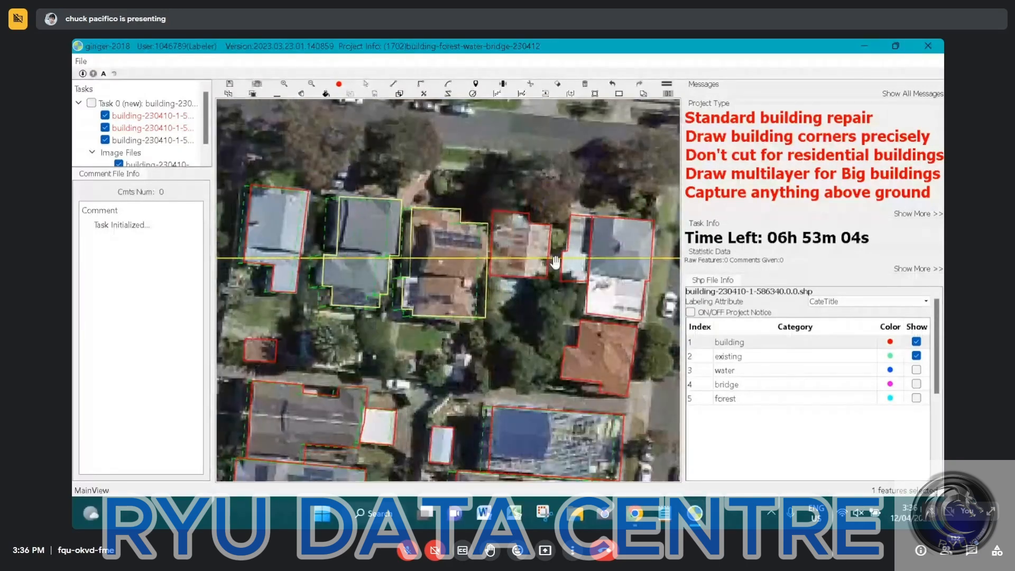
left_click_drag(555, 262, 399, 260)
scroll(423, 256, "up", 2)
key("space")
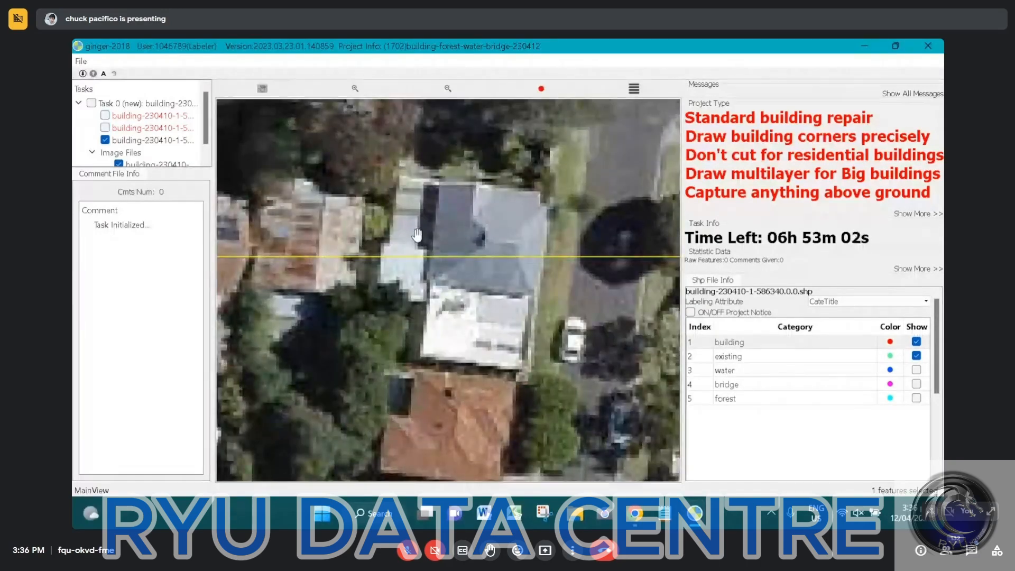
key("space")
key("s")
left_click_drag(422, 168, 482, 258)
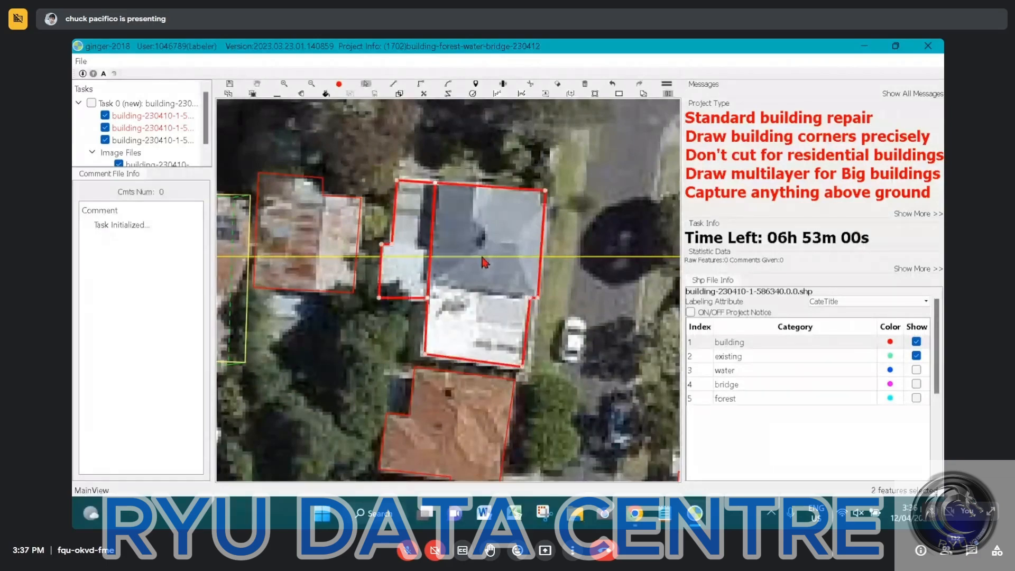
key("m")
scroll(482, 257, "down", 1)
key("r")
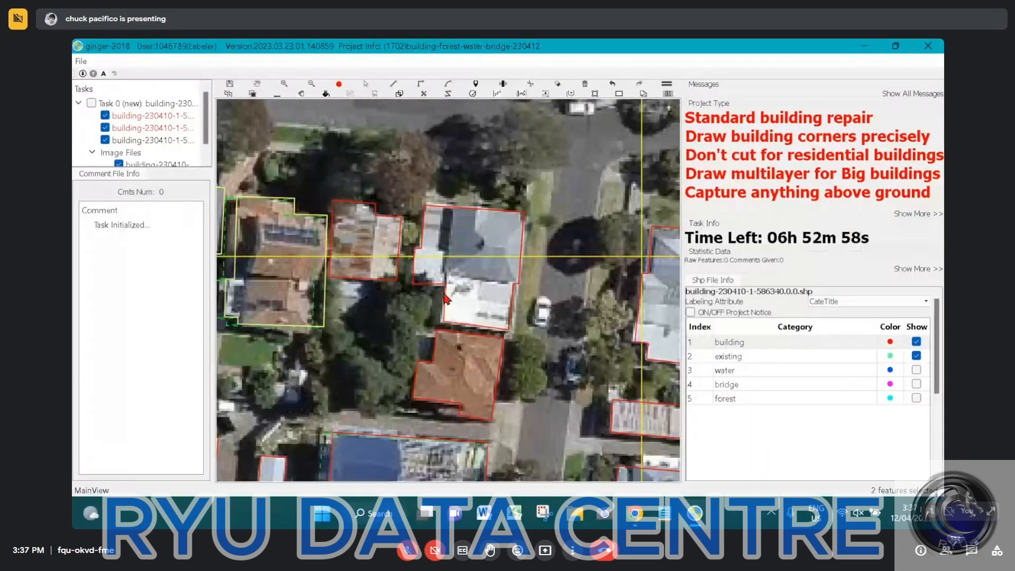
key("s")
left_click(433, 299)
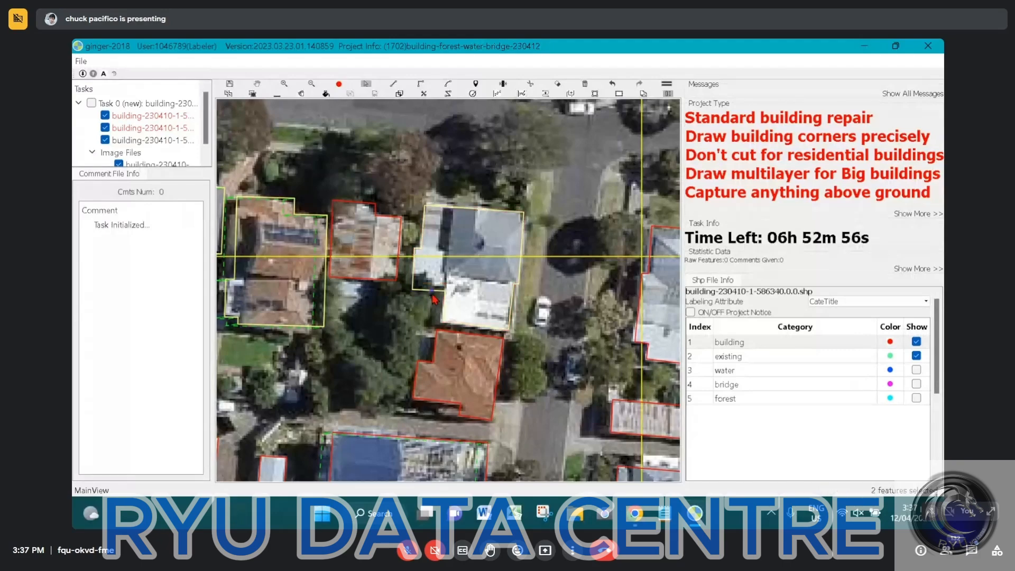
left_click(434, 298)
- Compare the imagery with the outlines around the two adjoining sheds along the lane, selecting each shed's outline in turn
key("space")
left_click_drag(672, 255, 490, 156)
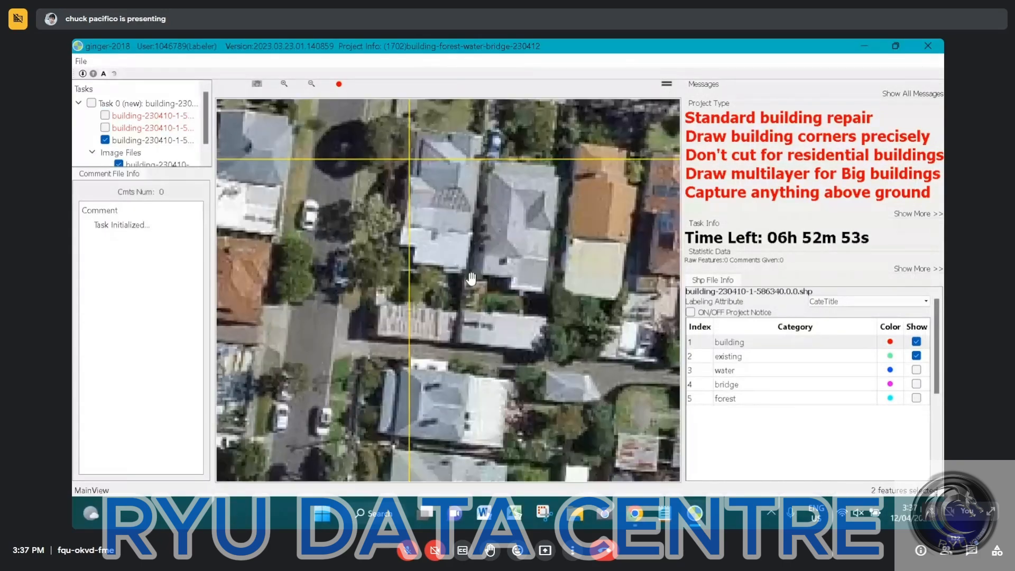
scroll(475, 273, "up", 1)
mouse_move(475, 273)
left_mouse_down()
mouse_move(464, 193)
mouse_move(429, 265)
mouse_move(428, 322)
left_mouse_up()
scroll(428, 317, "down", 1)
key("h")
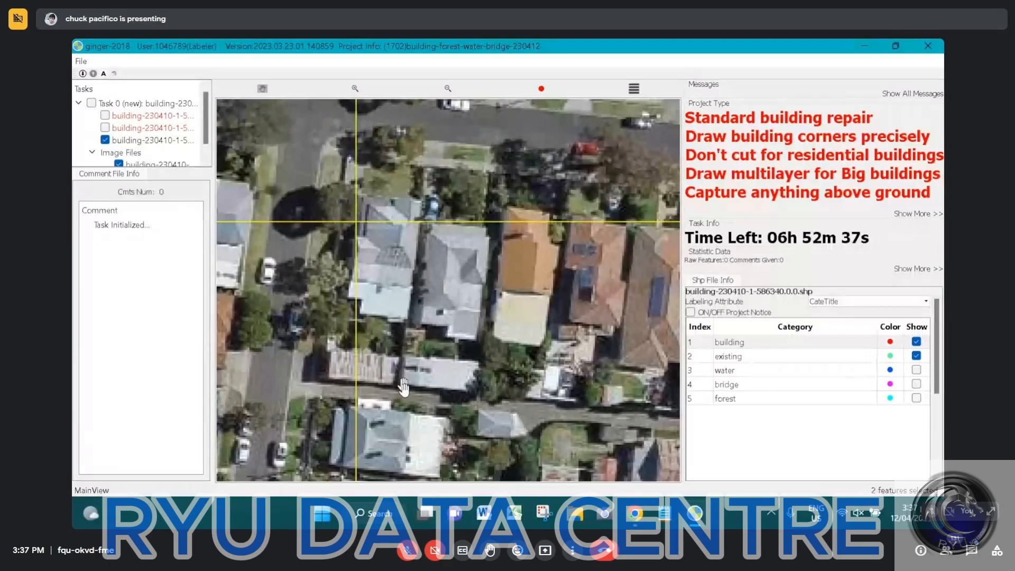
scroll(406, 388, "up", 3)
key("space")
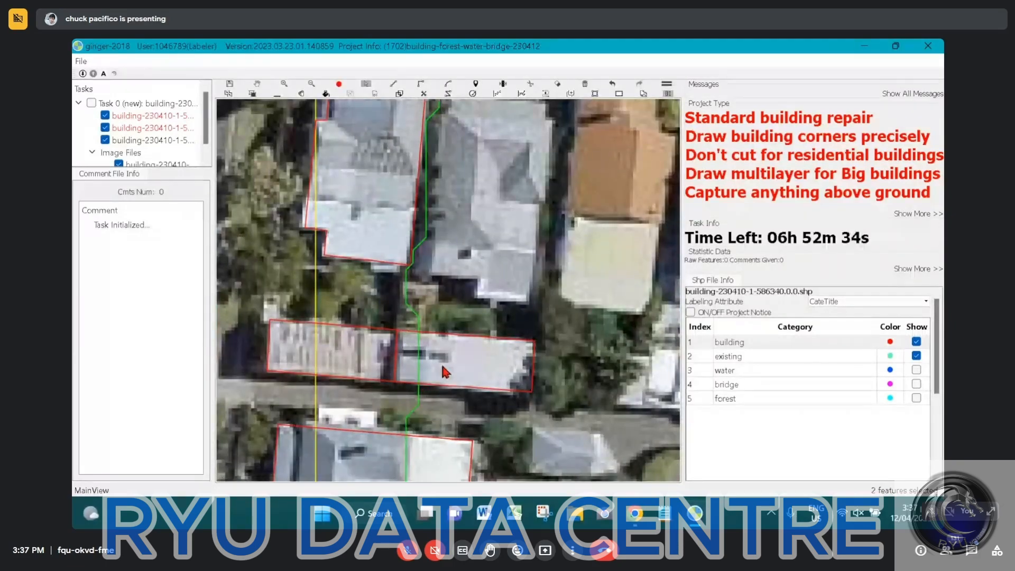
left_click(444, 367)
scroll(444, 367, "down", 2)
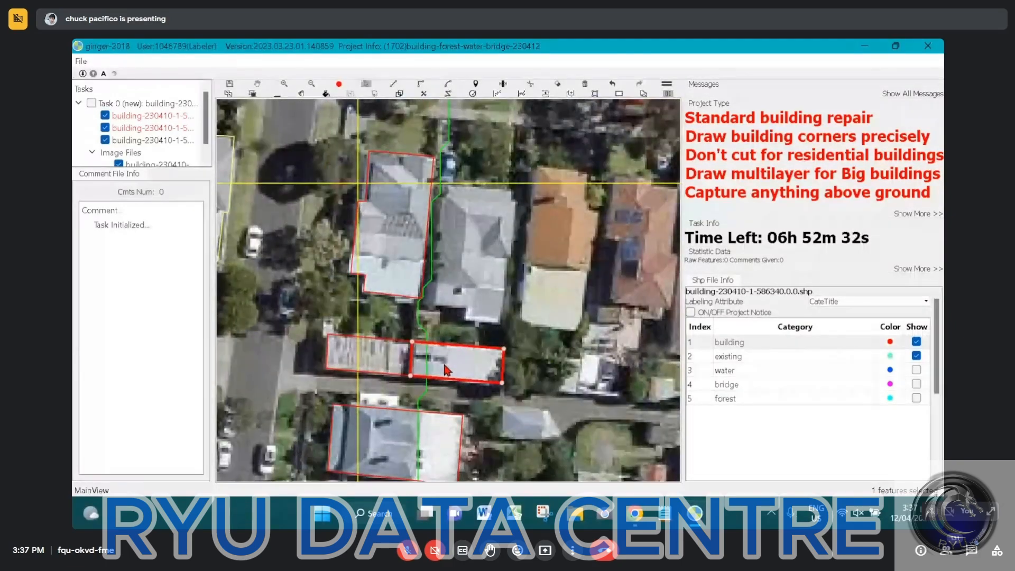
right_click(443, 365)
left_click(391, 353)
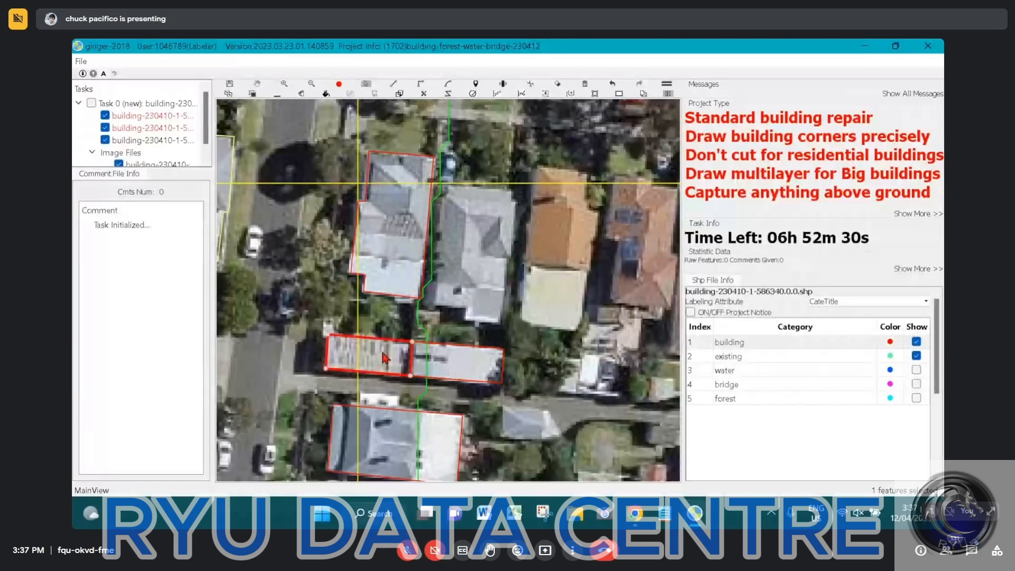
right_click(391, 353)
- Merge the outlines of the two adjoining sheds along the lane into a single outline
left_click_drag(390, 353, 447, 353)
key("m")
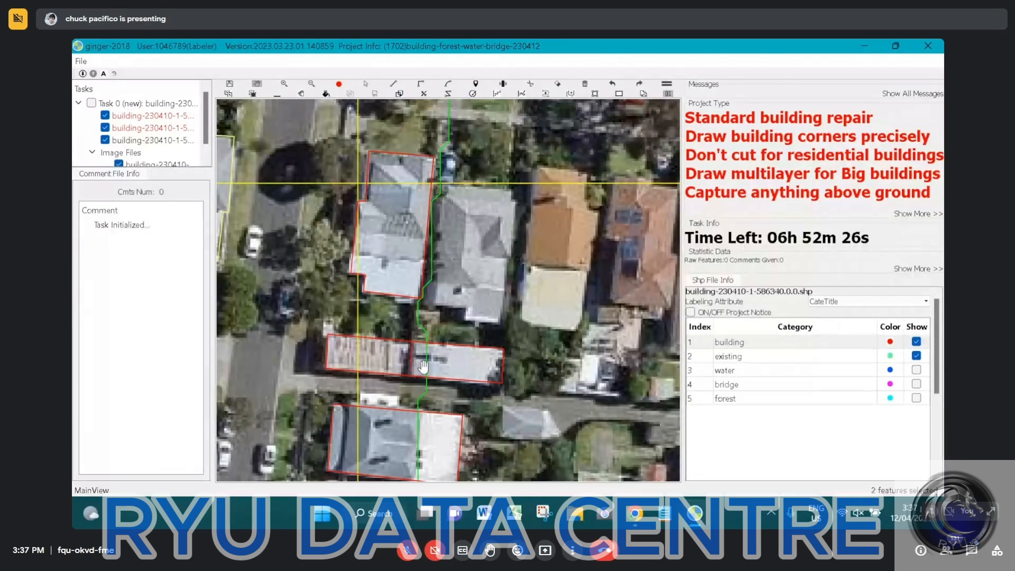
left_click(376, 362)
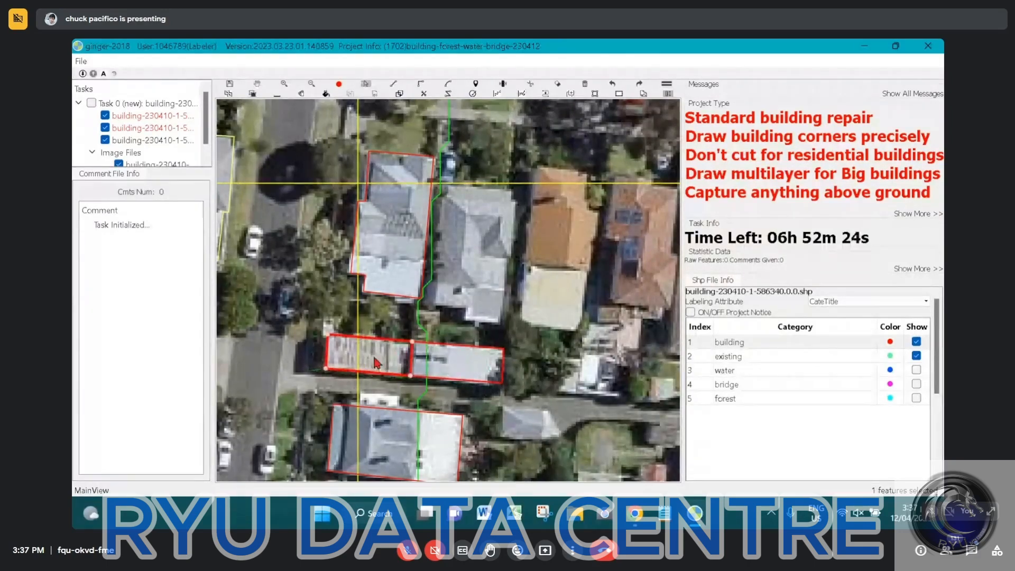
key("ctrl+y")
- Review the building outlines across the whole task area, including the repaired houses along the image's upper edge
key("space")
scroll(430, 305, "down", 5)
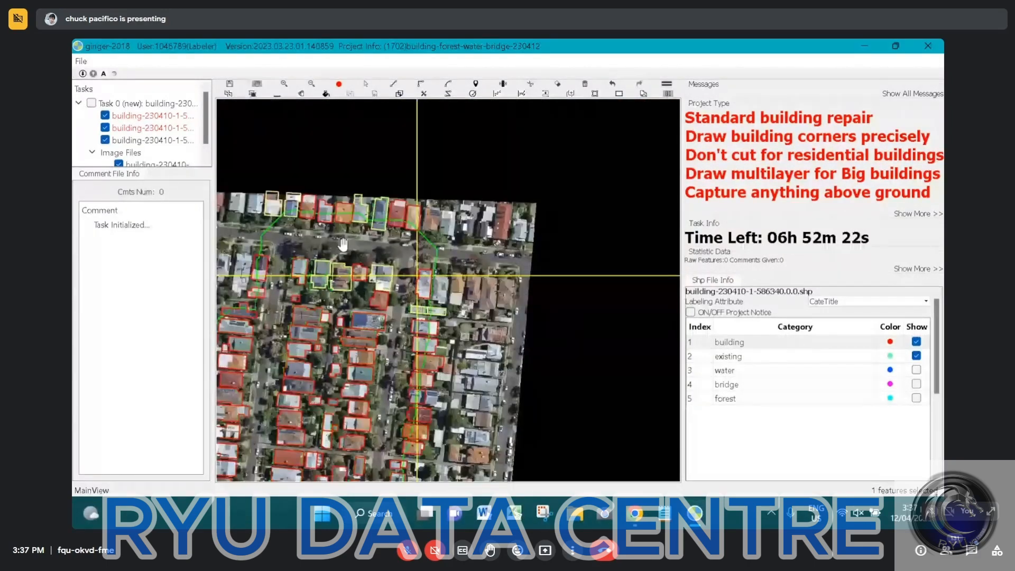
left_click_drag(347, 222, 463, 153)
scroll(397, 217, "down", 2)
left_click_drag(311, 281, 282, 98)
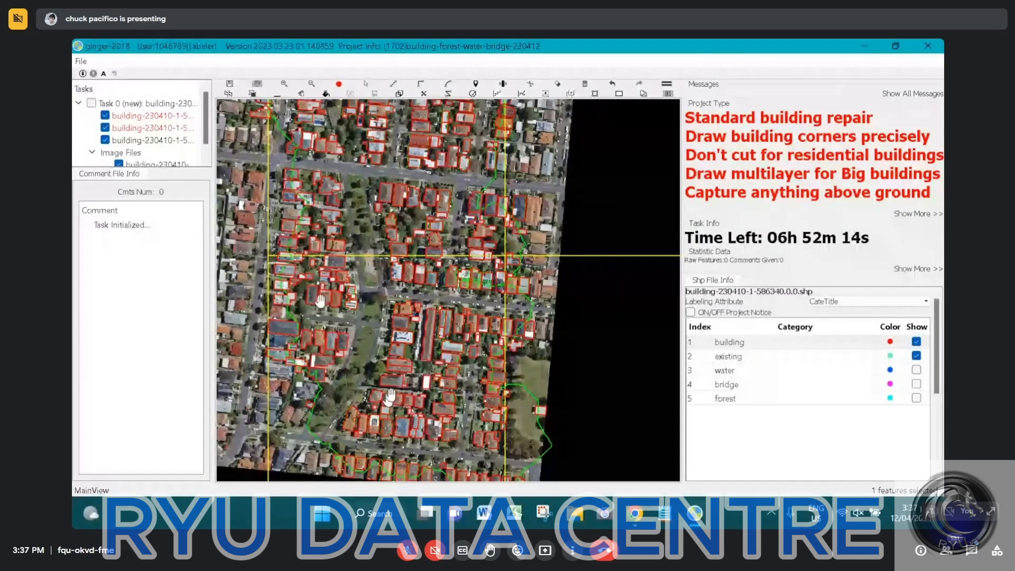
left_click_drag(447, 232, 450, 175)
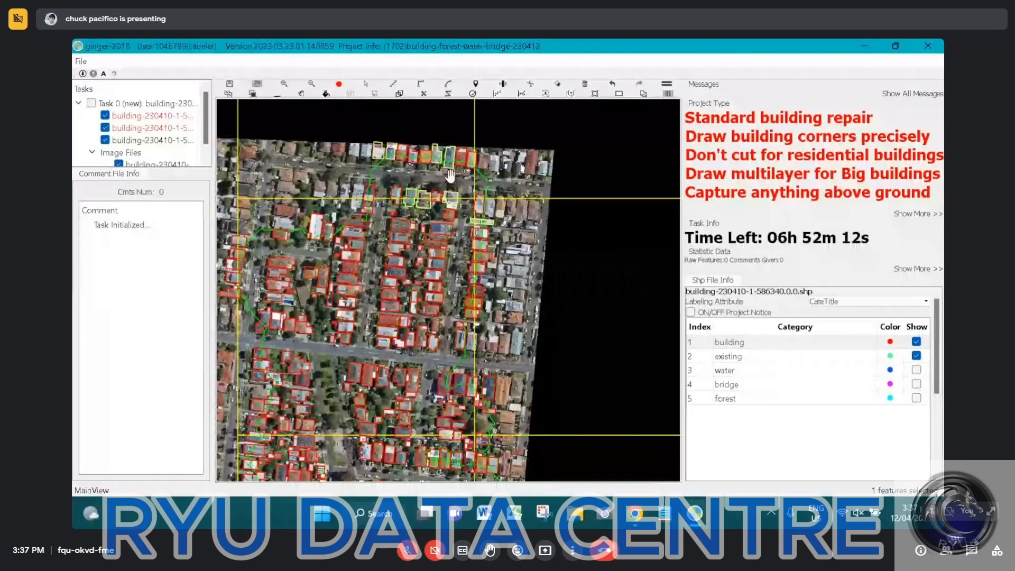
scroll(450, 175, "up", 3)
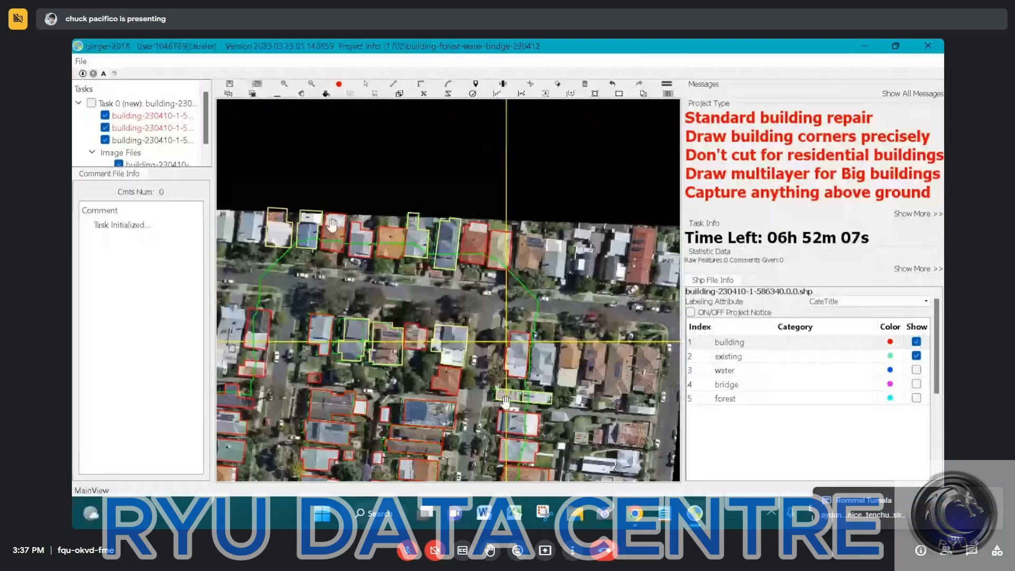
- Inspect the small orange-roofed structure attached behind the brown-roofed house with the outlines hidden
left_click_drag(488, 397, 465, 198)
scroll(465, 198, "up", 5)
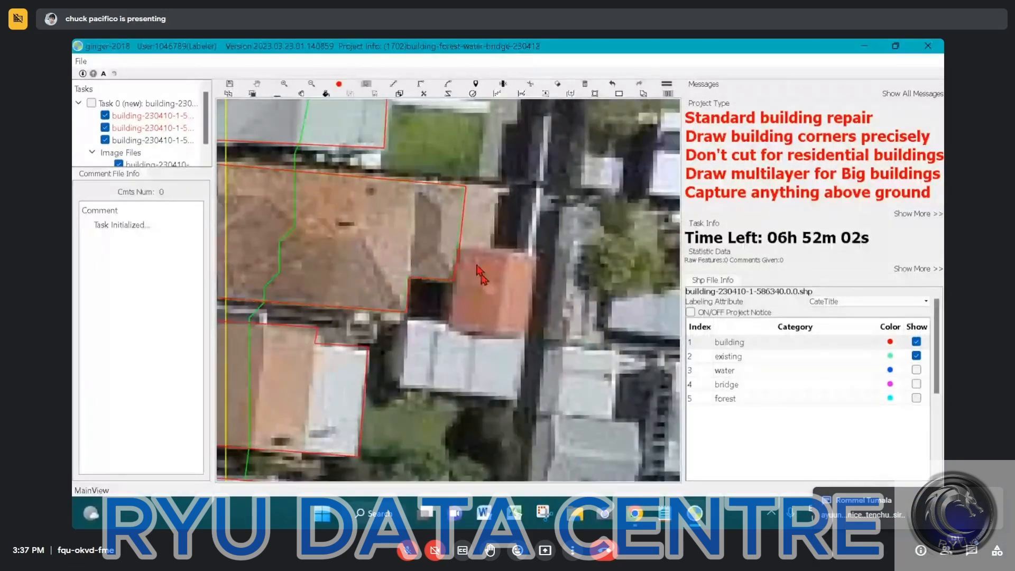
key("space")
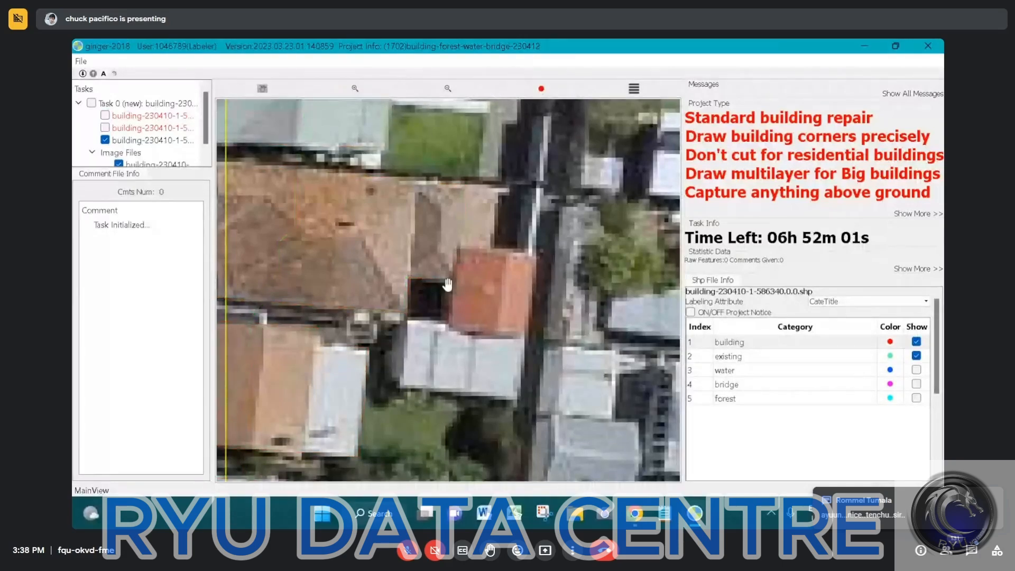
scroll(448, 285, "down", 1)
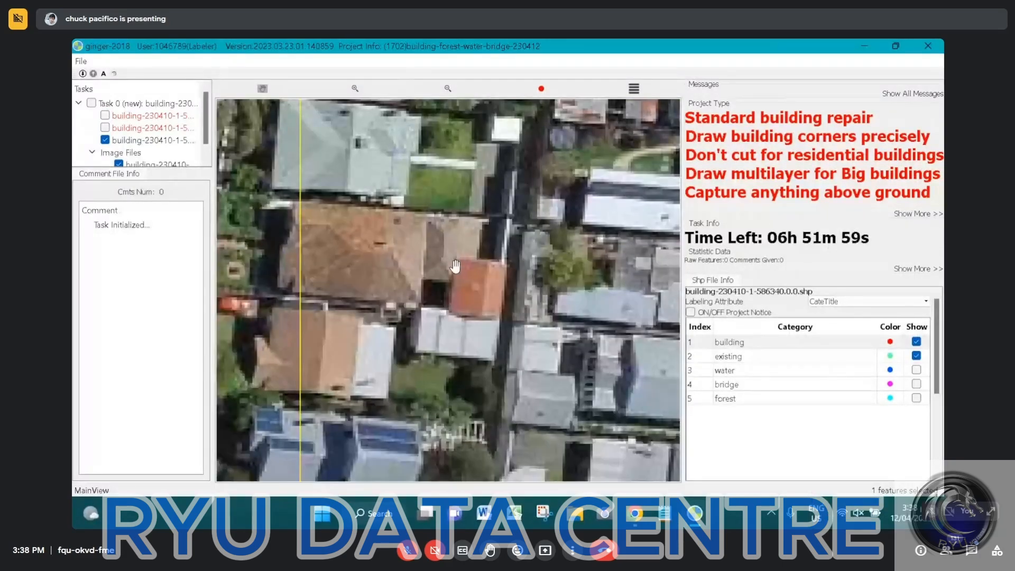
key("space")
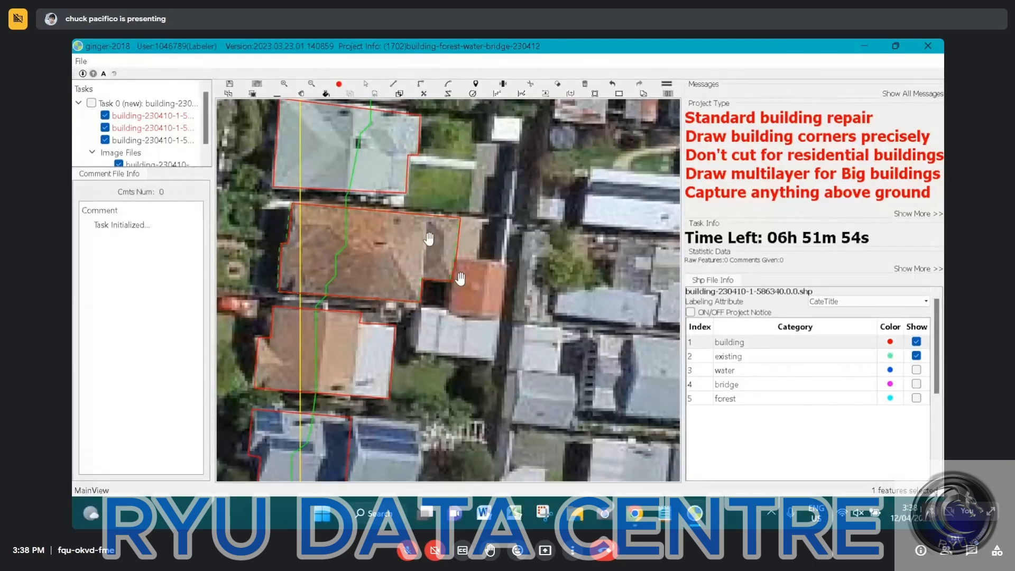
left_click_drag(396, 351, 480, 293)
key("s")
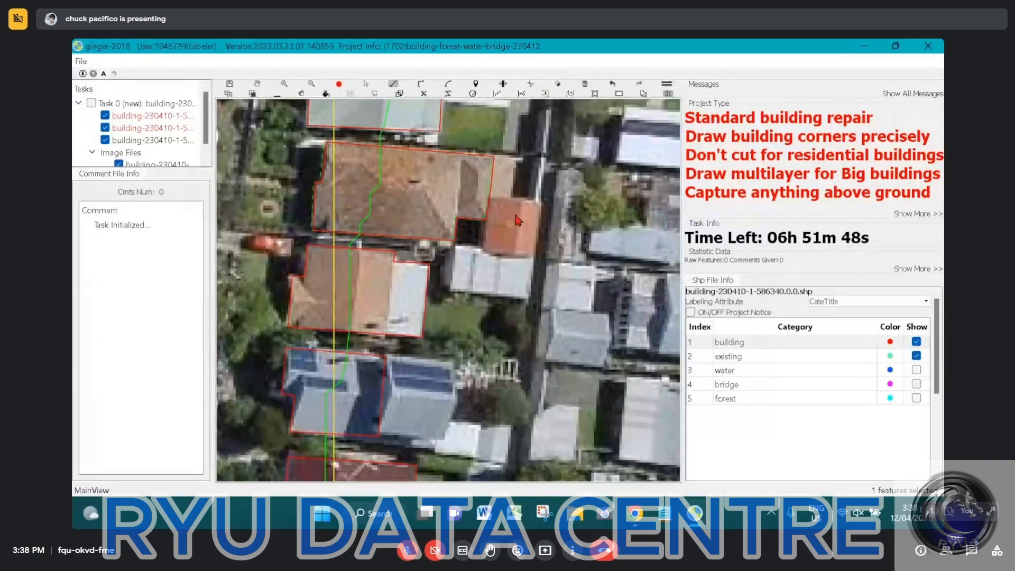
left_click(514, 214)
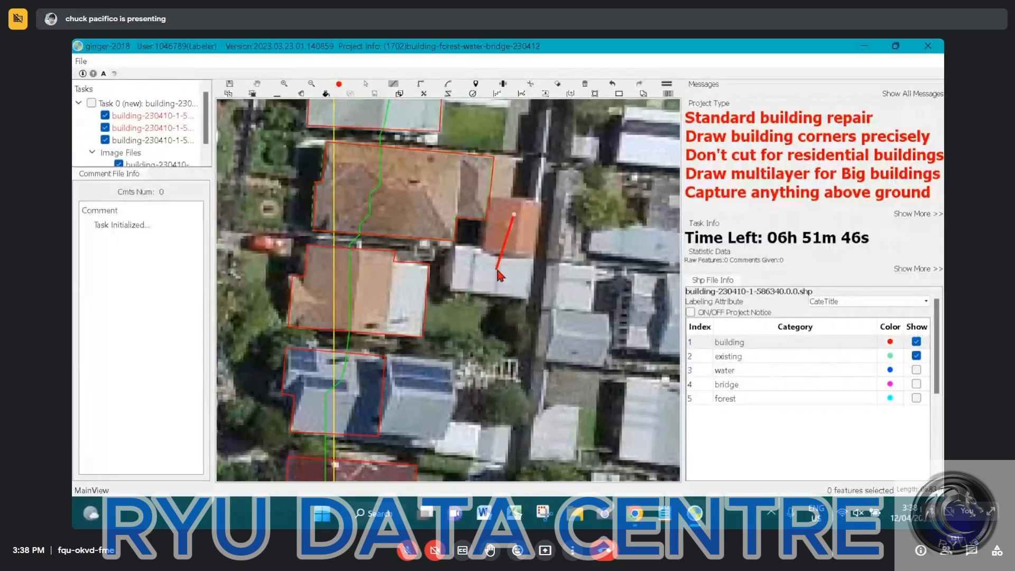
left_click(496, 269)
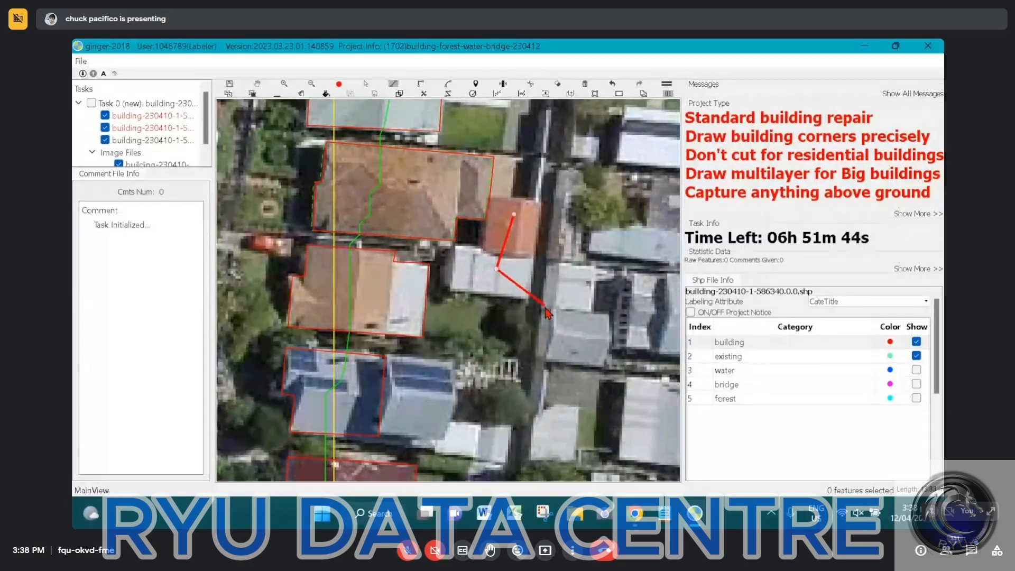
key("Escape")
key("h")
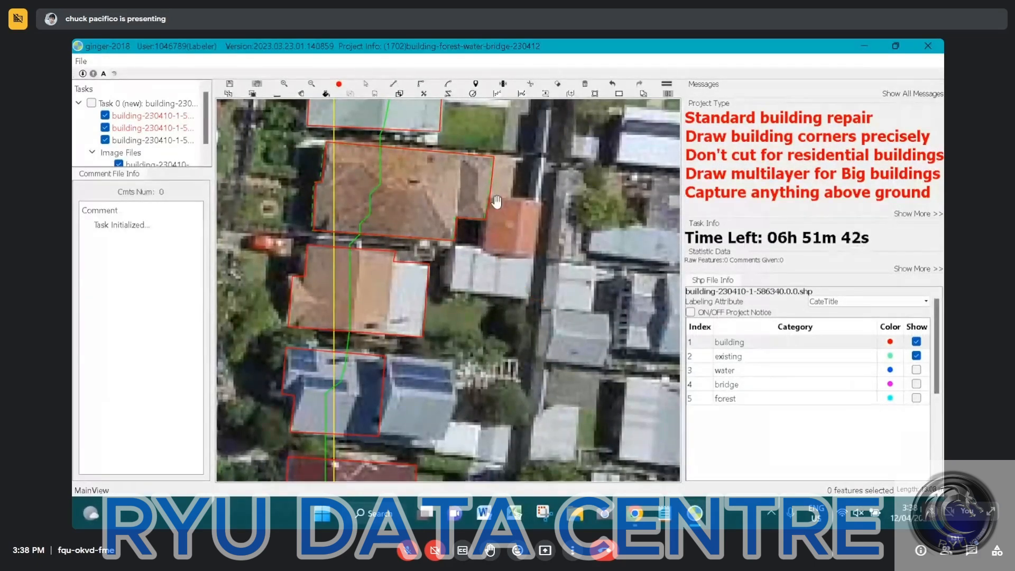
- Outline the orange-roofed structure behind the brown-roofed house together with the adjoining grey shed as one shape
key("a")
key("r")
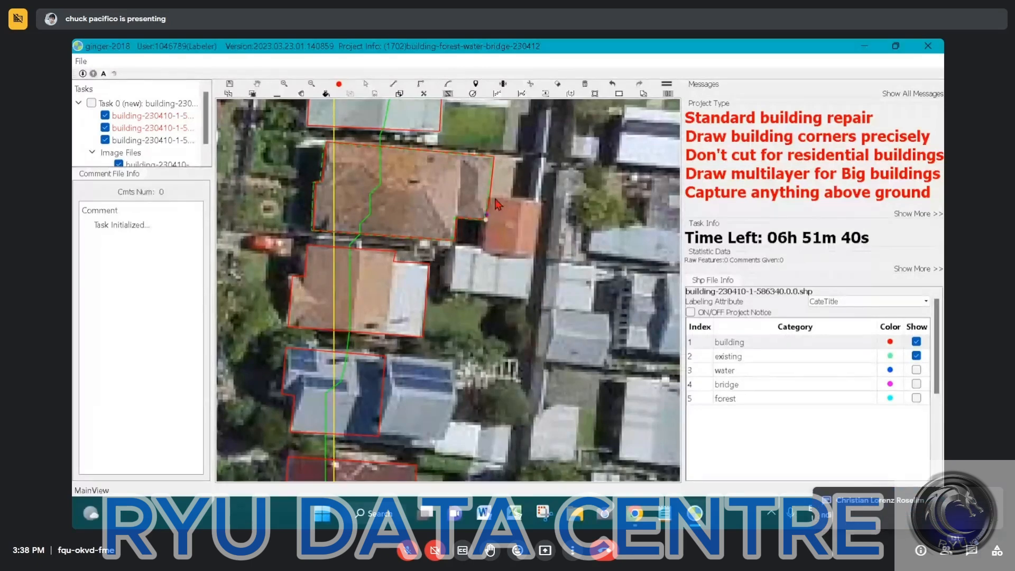
left_click(492, 198)
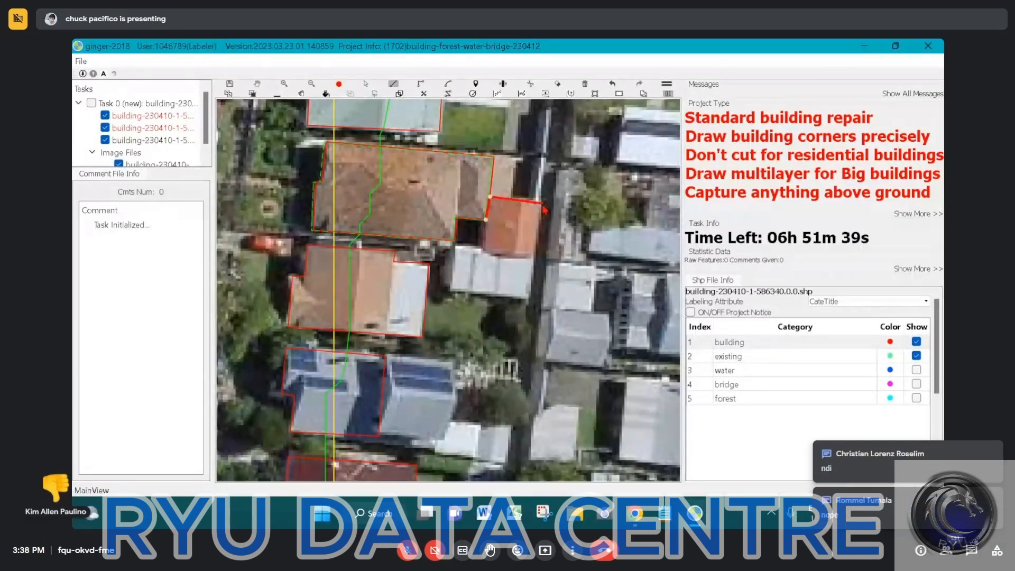
left_click(541, 203)
key("r")
left_click(529, 294)
left_click(456, 286)
double_click(462, 242)
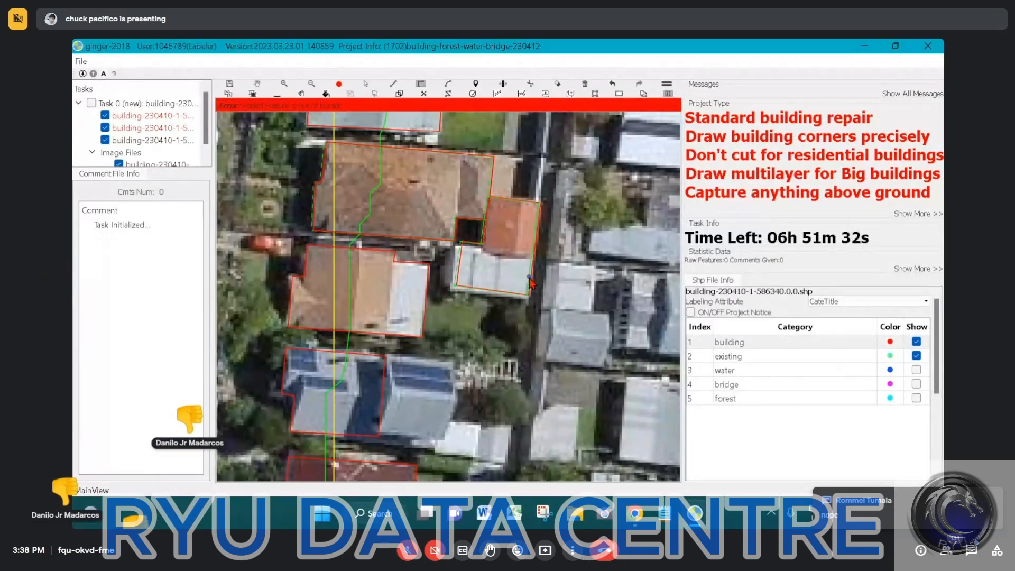
- Split the combined outline between the orange roof and the grey shed, and remove both resulting outlines
key("r")
left_click(482, 243)
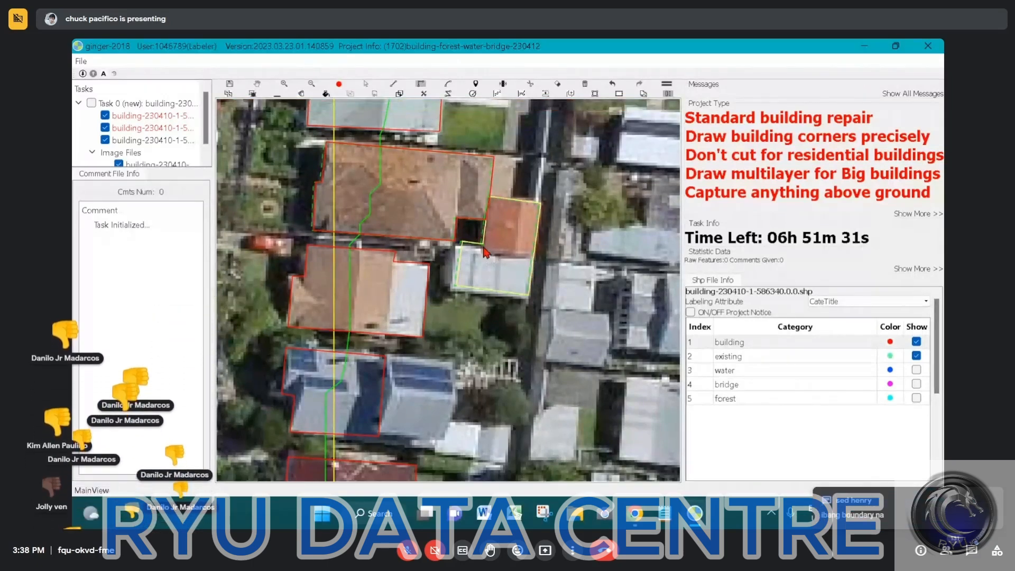
double_click(550, 252)
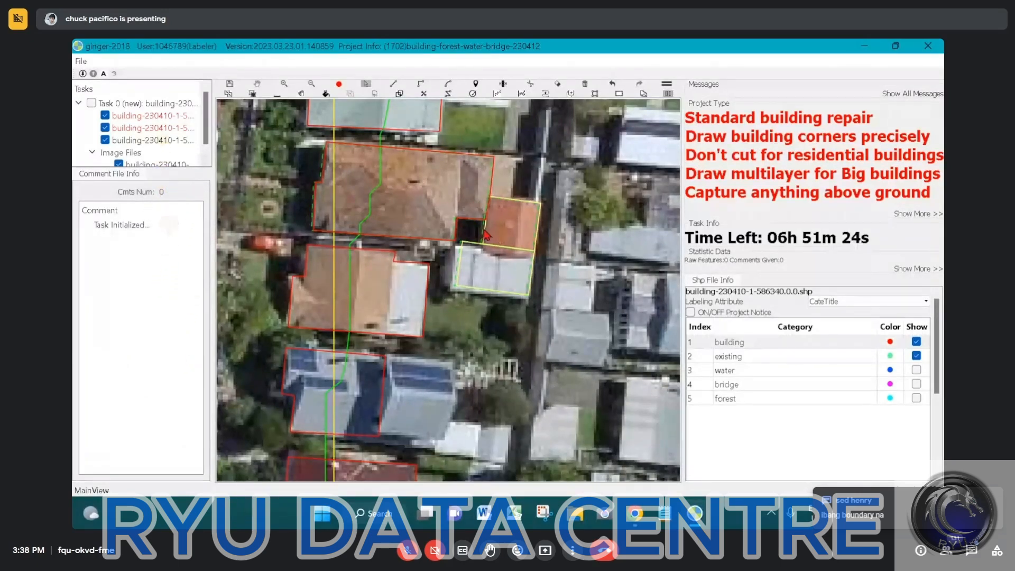
left_click_drag(501, 230, 512, 267)
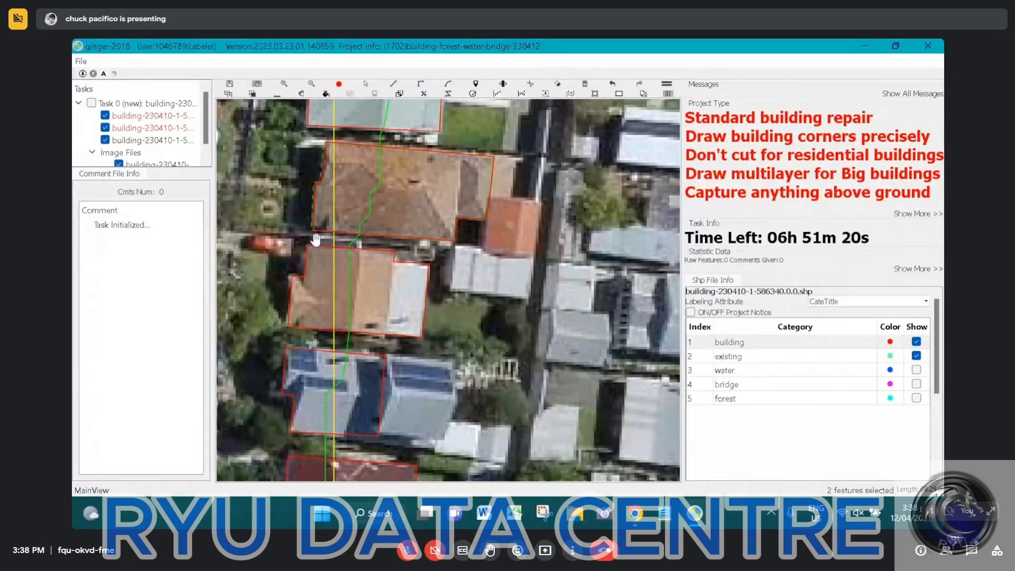
- Outline the two adjoining grey sheds on the far side of the lane as separate four-sided buildings
left_click_drag(324, 233, 395, 255)
scroll(395, 256, "down", 2)
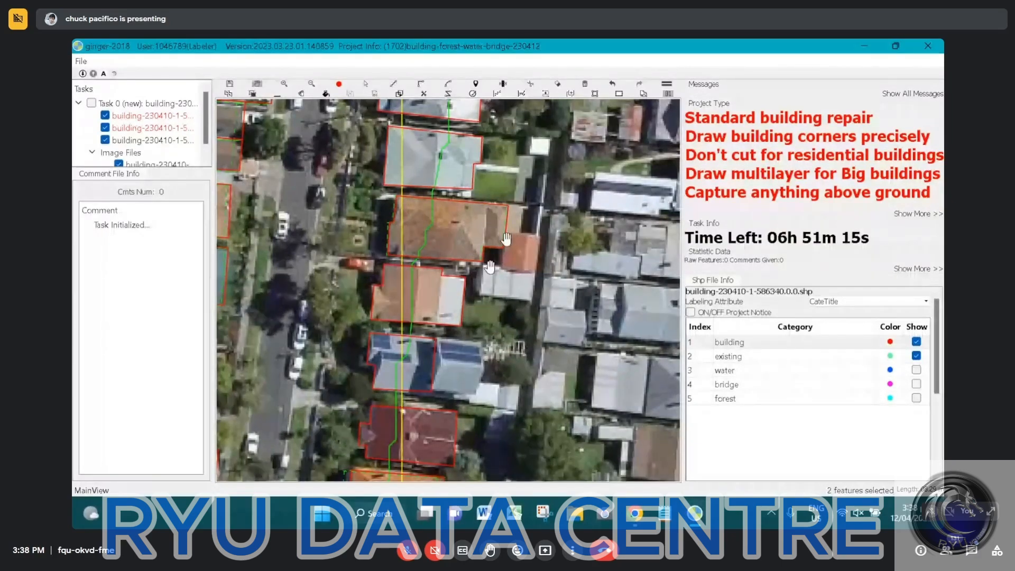
left_click_drag(553, 264, 447, 272)
scroll(382, 253, "up", 1)
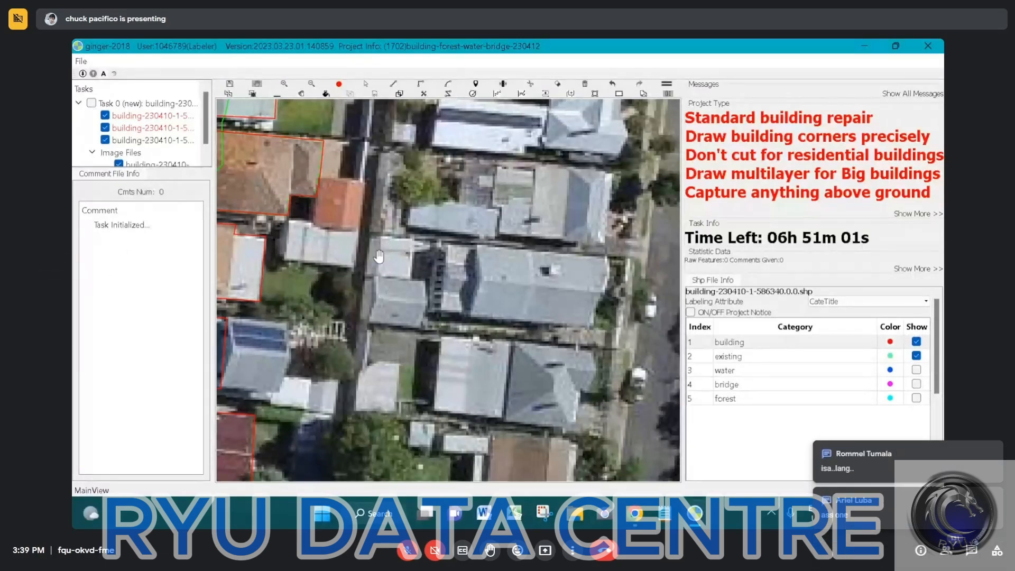
scroll(379, 256, "up", 1)
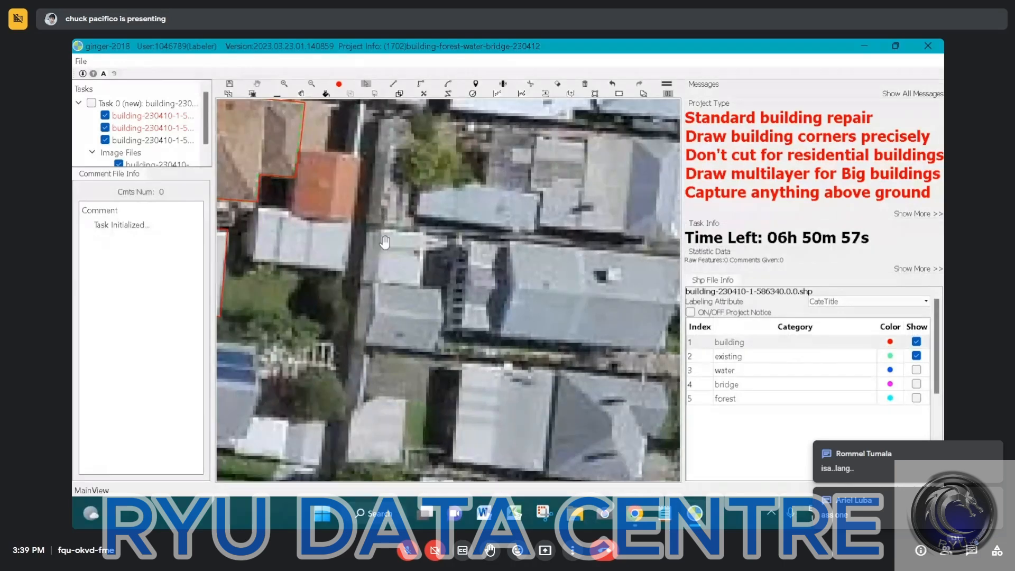
left_click(382, 231)
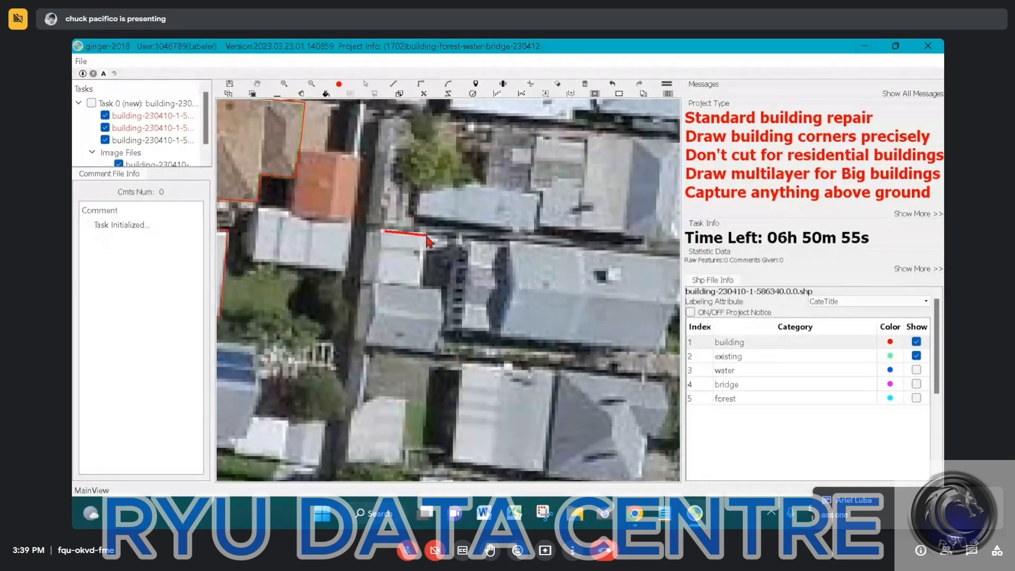
left_click(426, 235)
left_click(392, 281)
left_click(377, 287)
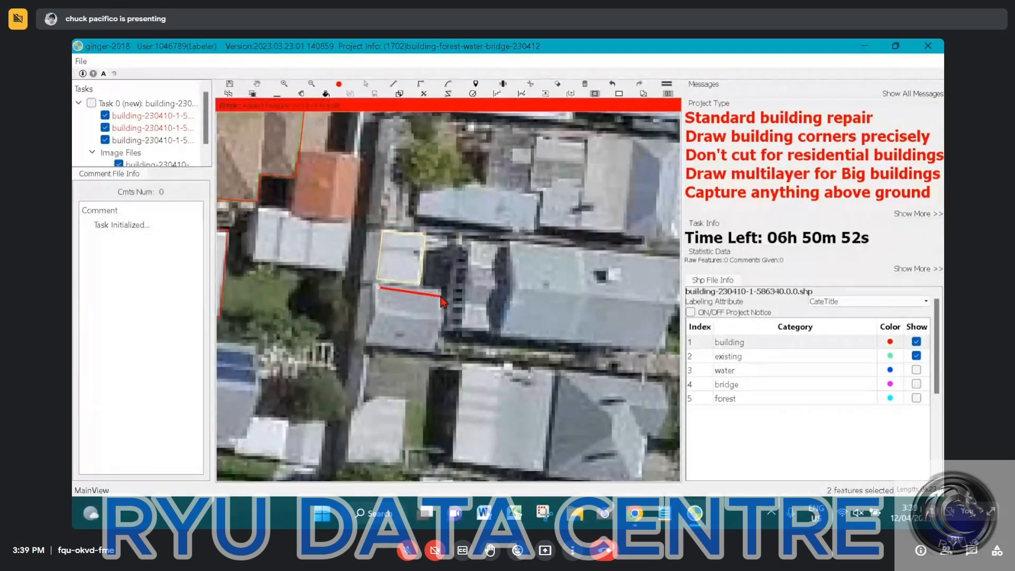
left_click(441, 297)
left_click(422, 352)
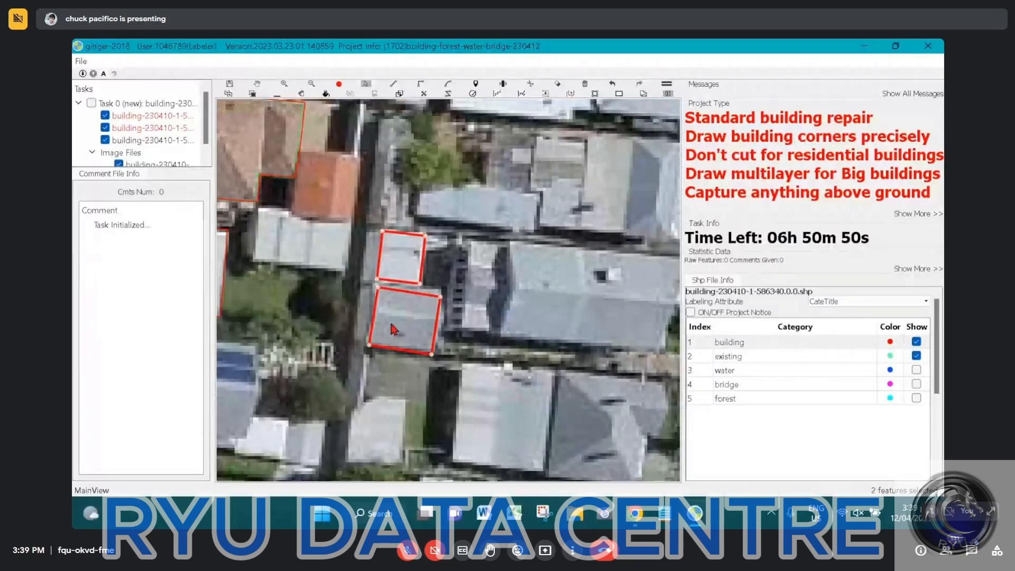
- Inspect the two adjoining grey sheds and the surrounding lane buildings with the outlines hidden
scroll(395, 310, "up", 1)
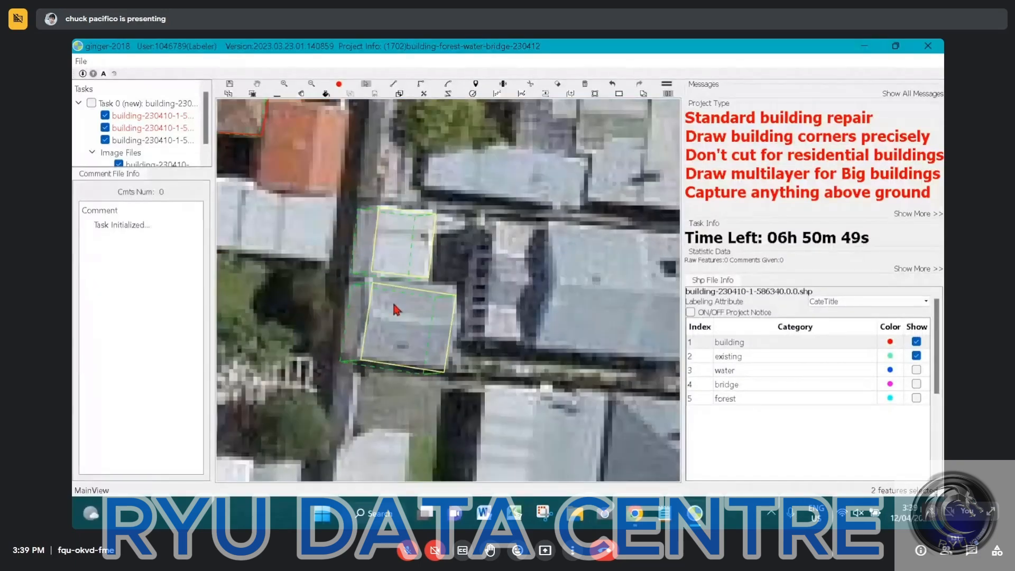
left_click(394, 305)
key("space")
scroll(378, 279, "up", 1)
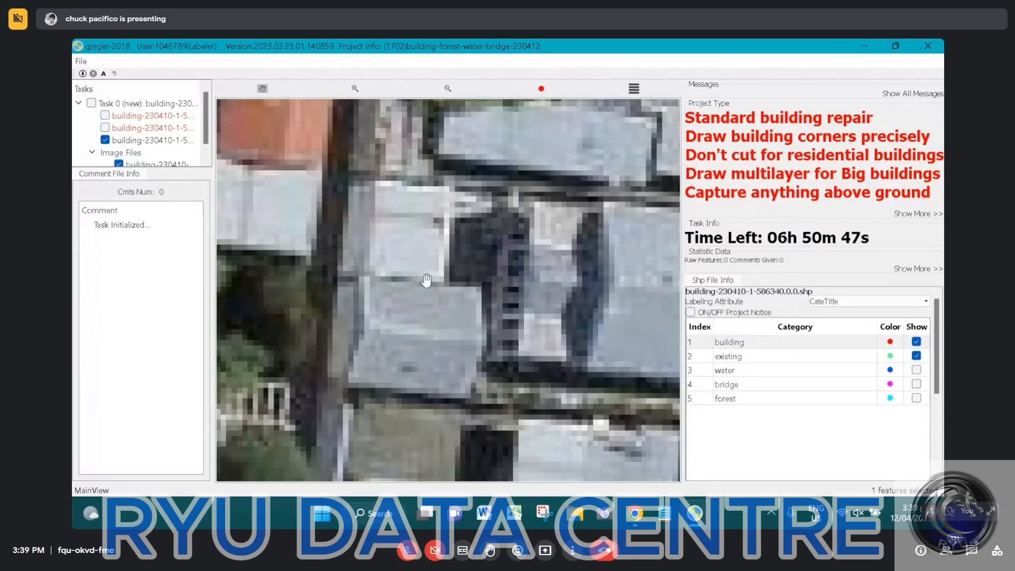
scroll(407, 285, "down", 1)
scroll(402, 286, "down", 2)
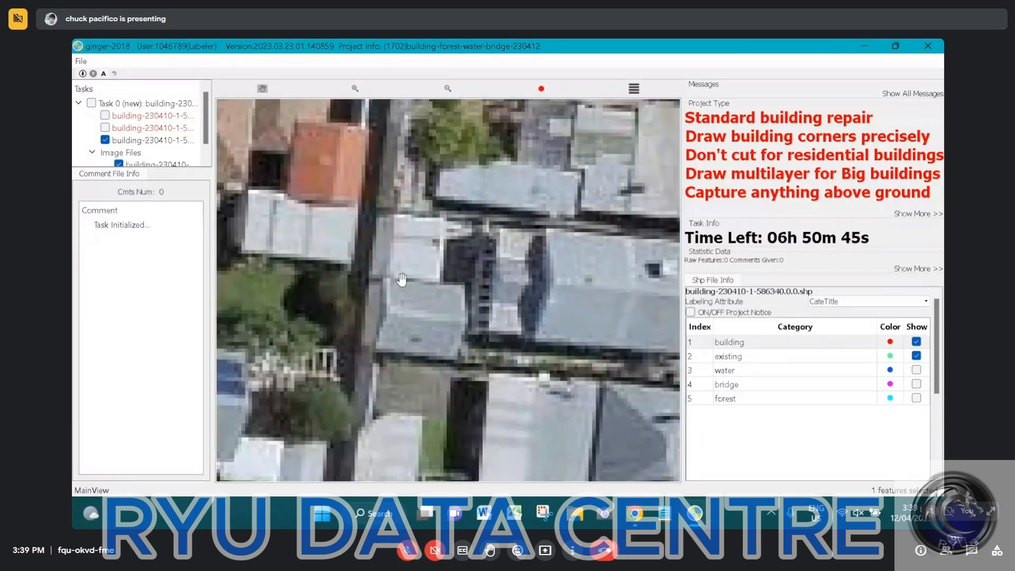
left_click_drag(334, 357, 465, 223)
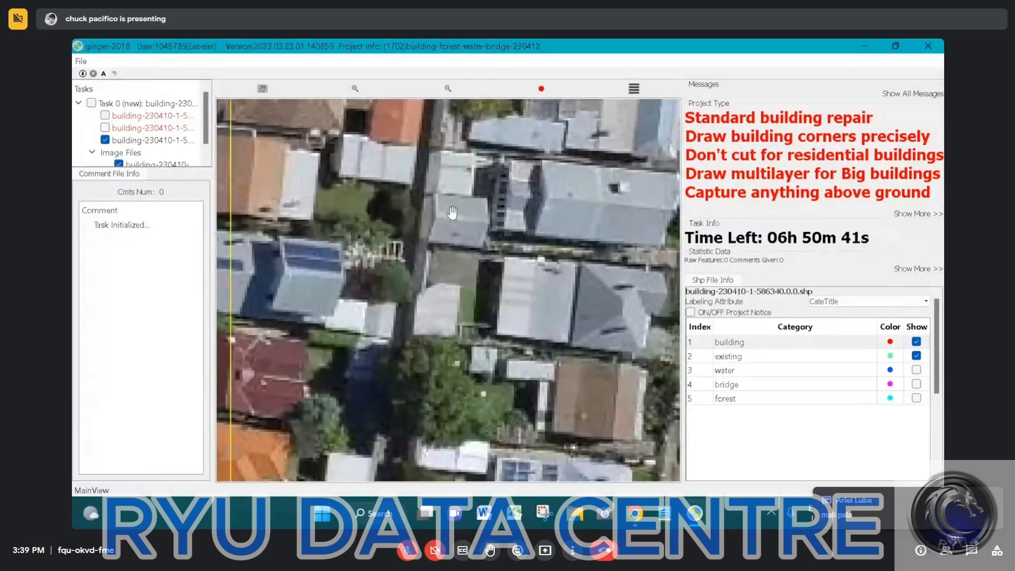
scroll(376, 332, "up", 1)
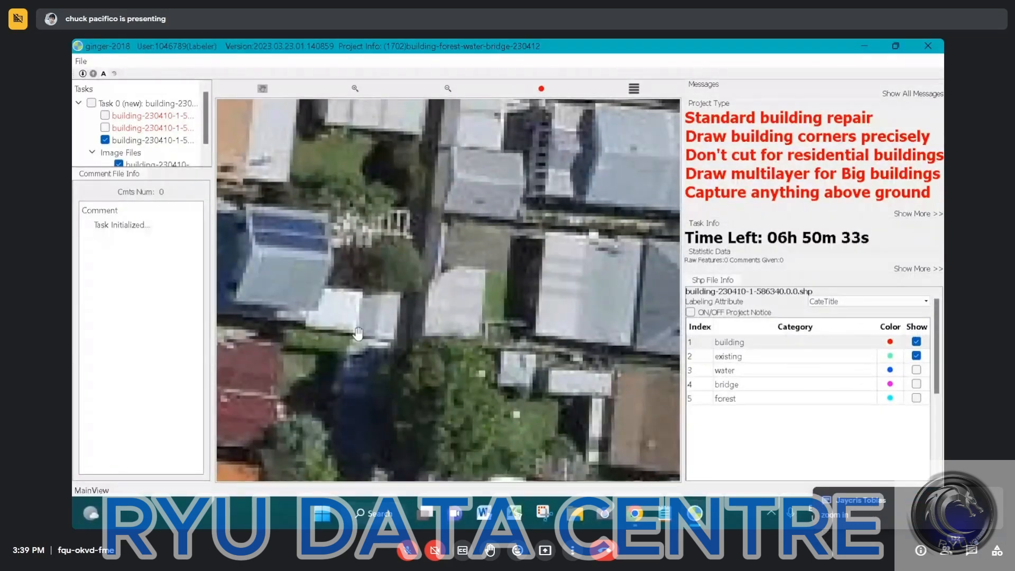
left_click_drag(473, 208, 416, 329)
- Replace the separate shed outlines with one outline around both sheds, split along their shared edge
key("space")
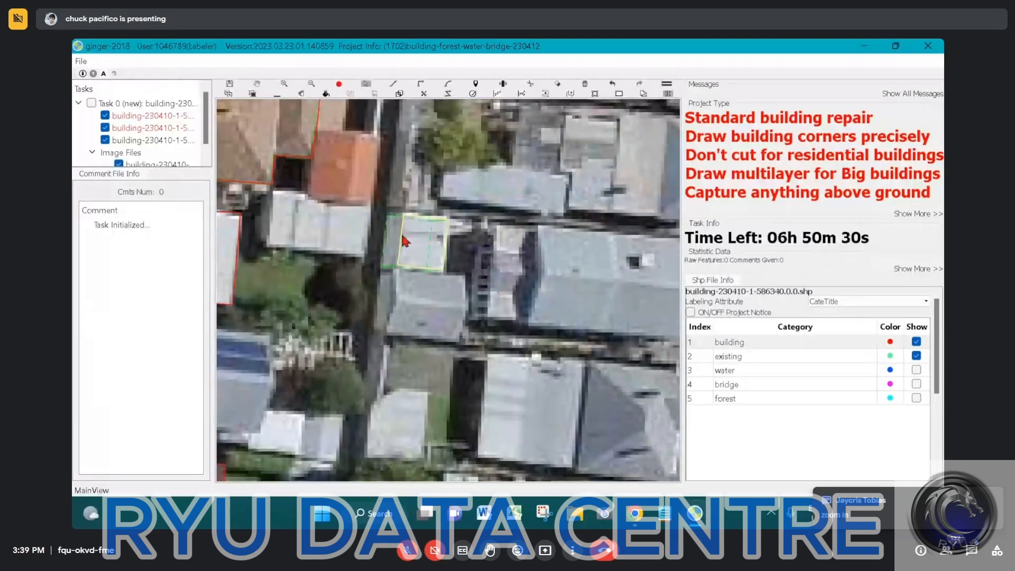
key("Delete")
key("d")
left_click(403, 214)
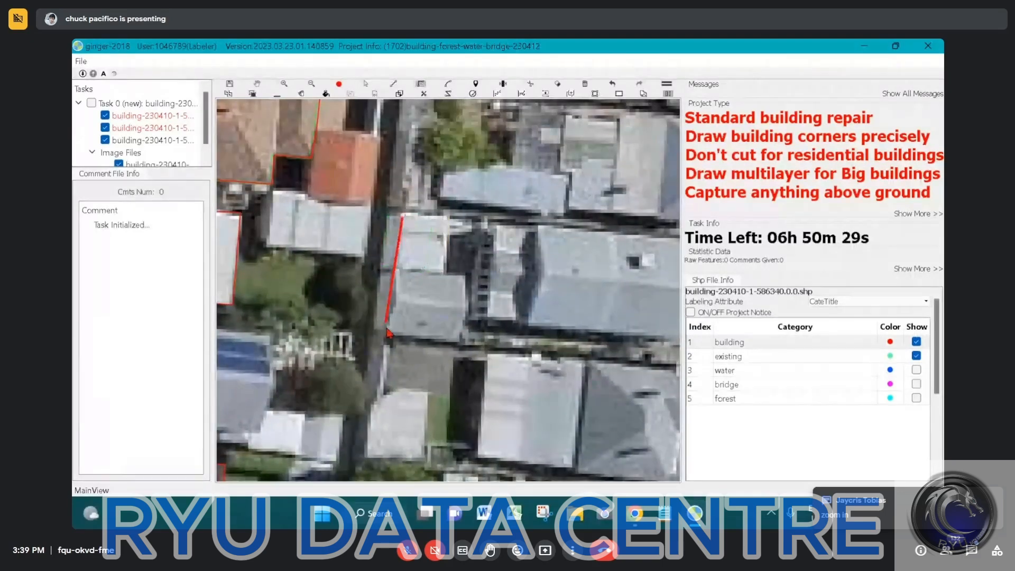
left_click(394, 337)
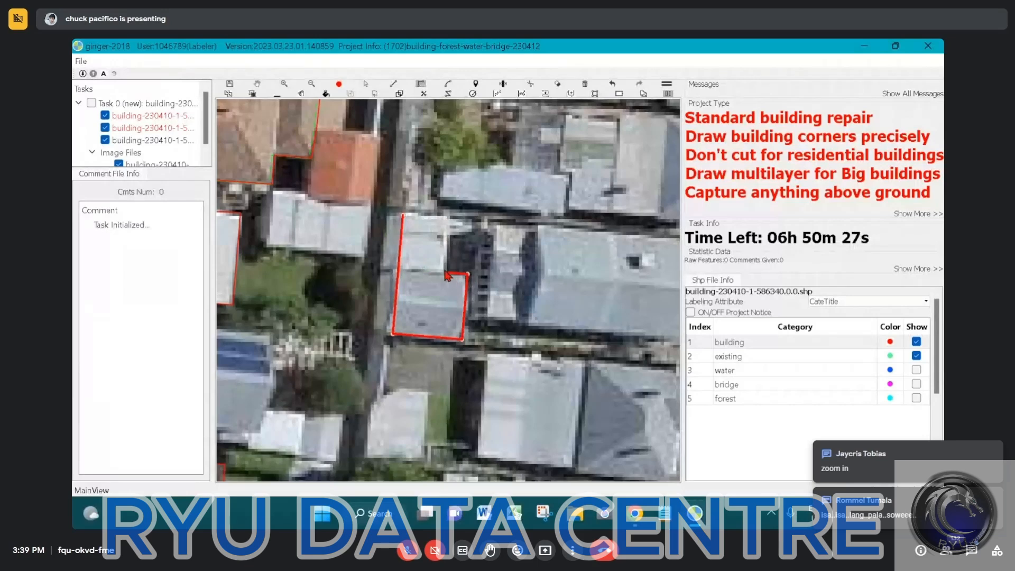
left_click(445, 272)
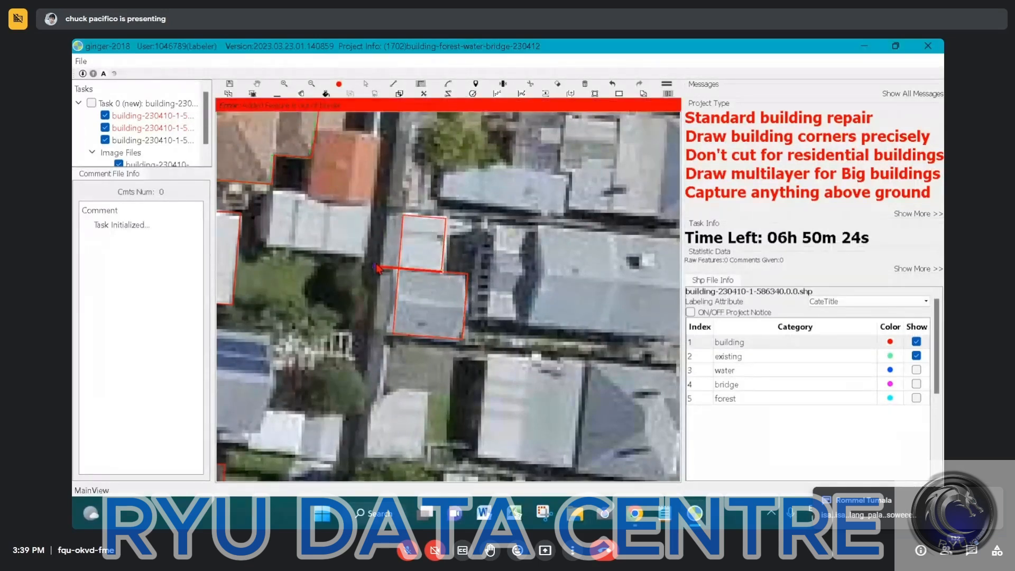
double_click(376, 268)
scroll(443, 289, "down", 2)
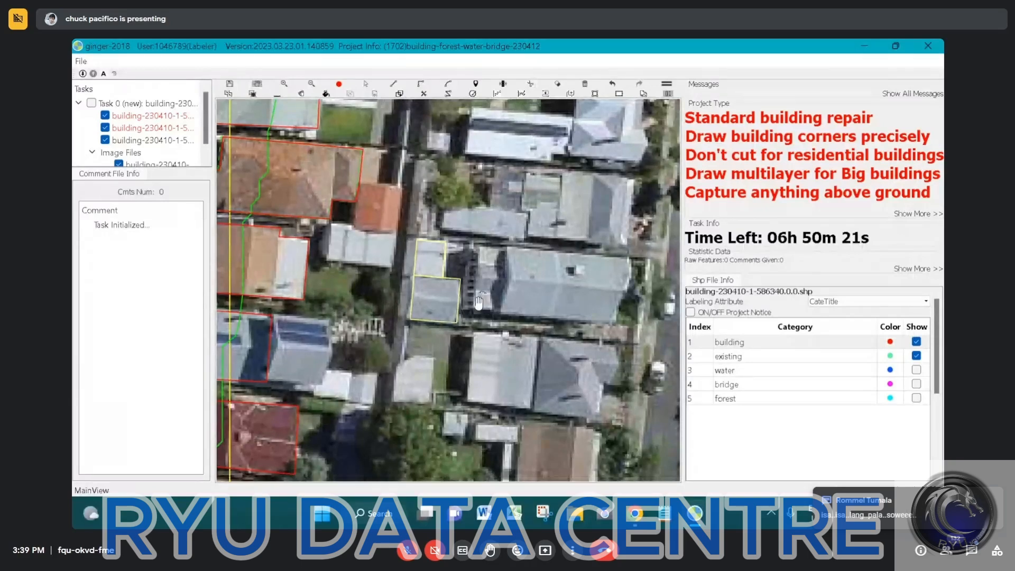
- Trace the rear solar-panelled section of the blue-grey house, starting from the upper rear corner of its existing outline
key("s")
left_click_drag(467, 239, 614, 208)
key("h")
scroll(476, 236, "up", 3)
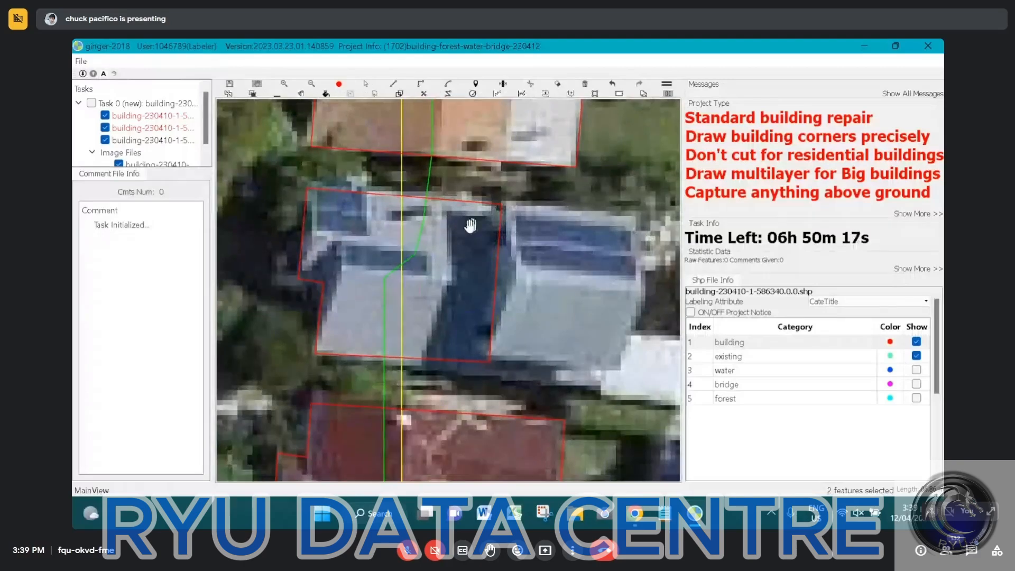
scroll(470, 225, "down", 3)
key("s")
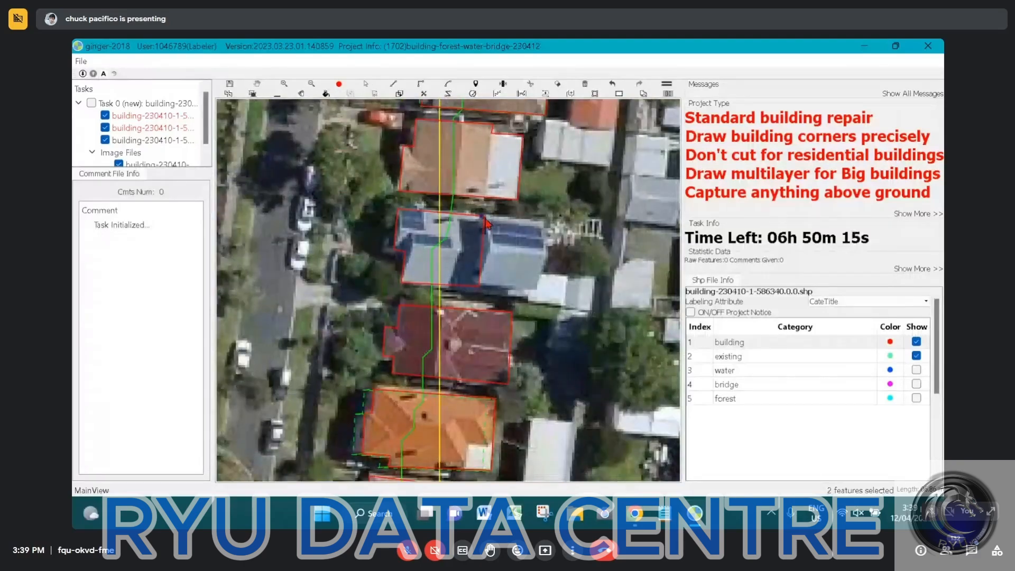
left_click(484, 216)
left_click(541, 220)
left_click(537, 272)
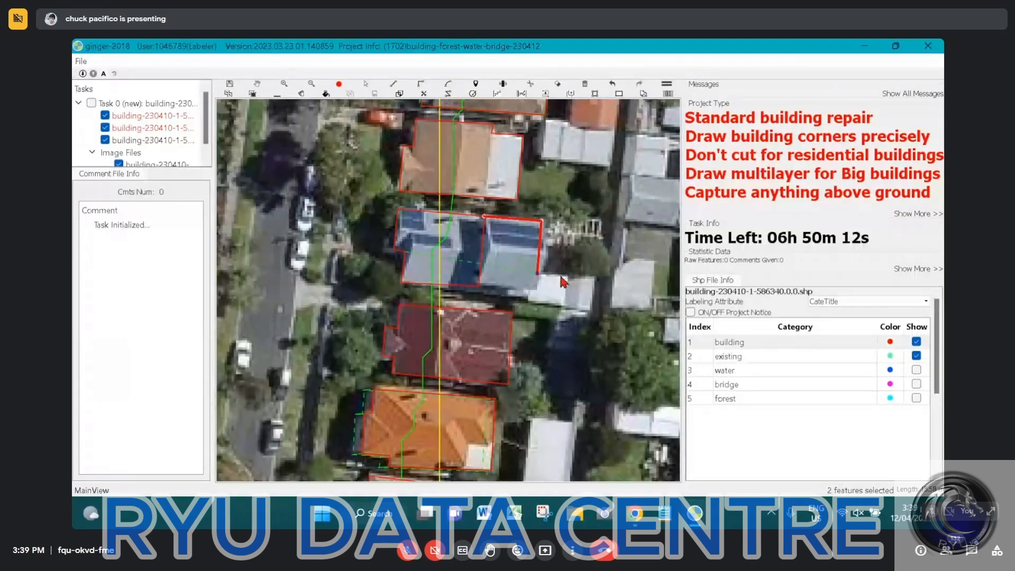
- Continue the outline around the white-roofed rear extension and close it onto the blue-grey house's existing outline
left_click(569, 275)
left_click(568, 263)
left_click(596, 264)
left_click(593, 311)
left_click(526, 305)
left_click(528, 289)
left_click(466, 286)
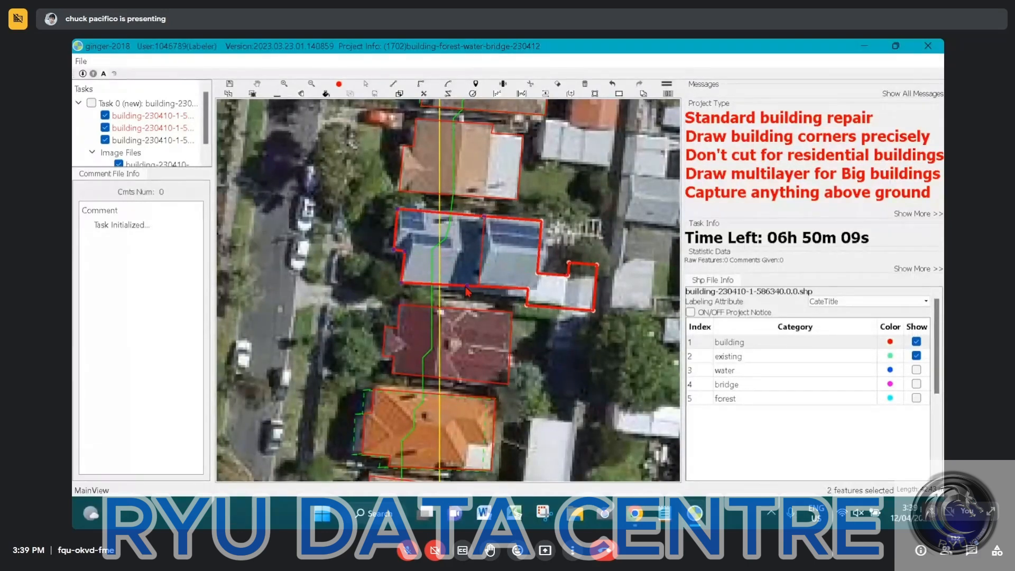
right_click(466, 286)
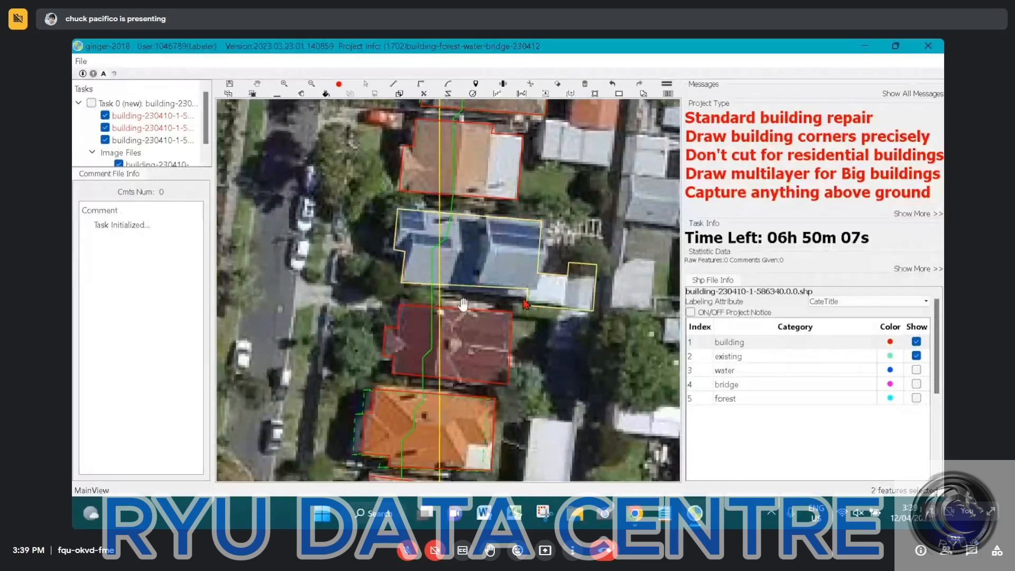
- Add a narrow strip along the blue-grey house's lower edge, from the white extension to the front corner
left_click(527, 300)
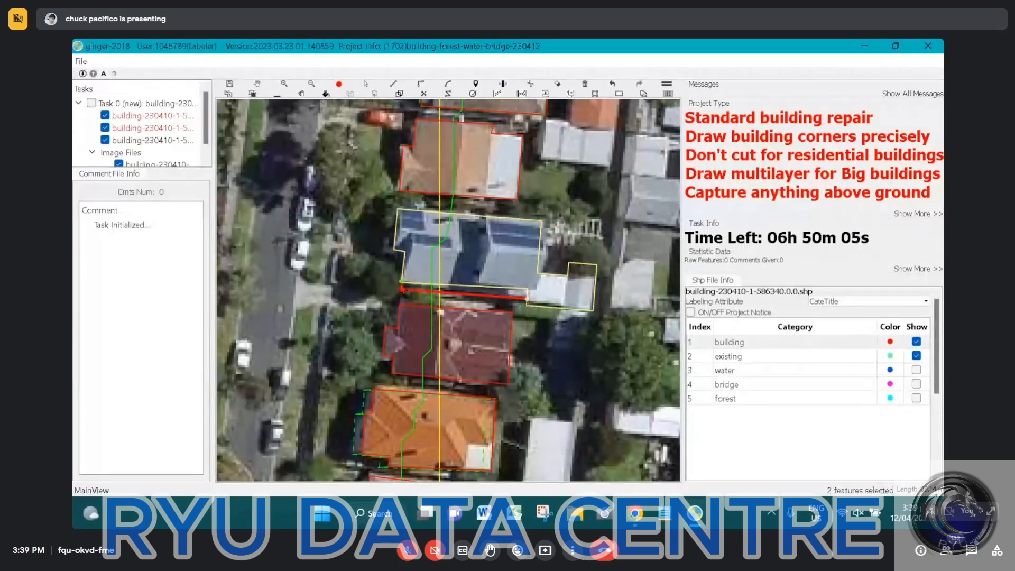
right_click(401, 289)
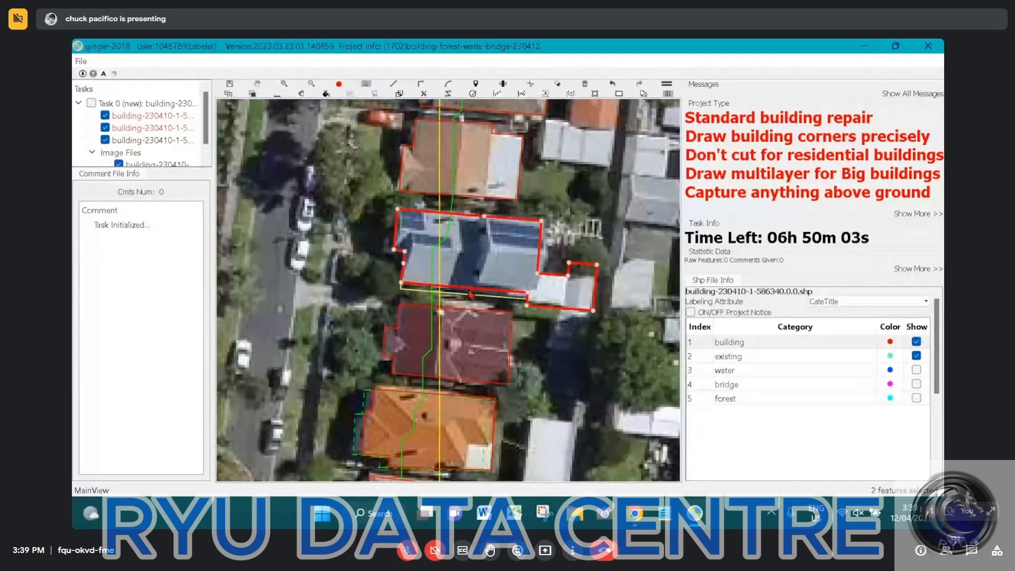